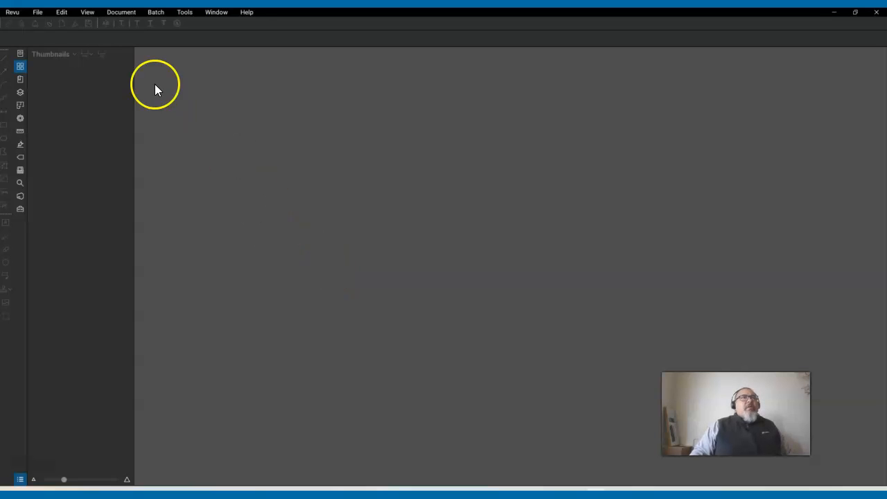
- Create a new blank two-page PDF, 8.5 by 11 inches, in portrait orientation
{"action": "left_click", "coordinate": [39, 13]}
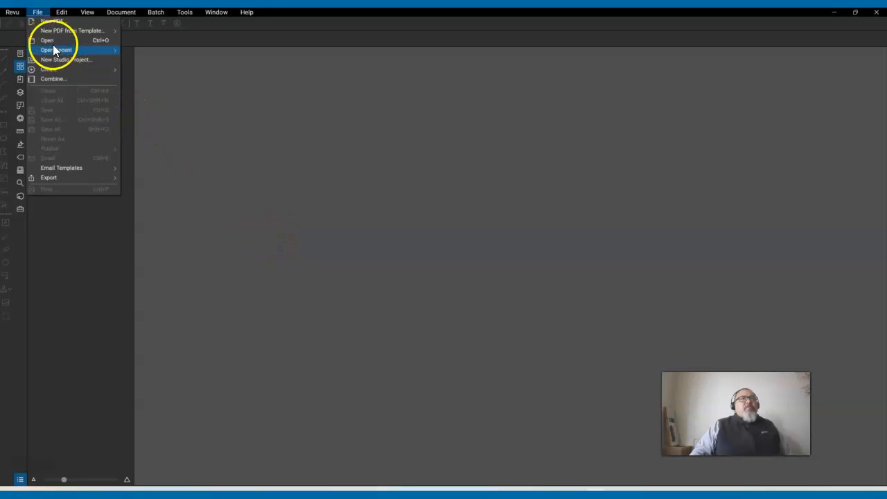
{"action": "left_click", "coordinate": [37, 12]}
{"action": "left_click", "coordinate": [62, 12]}
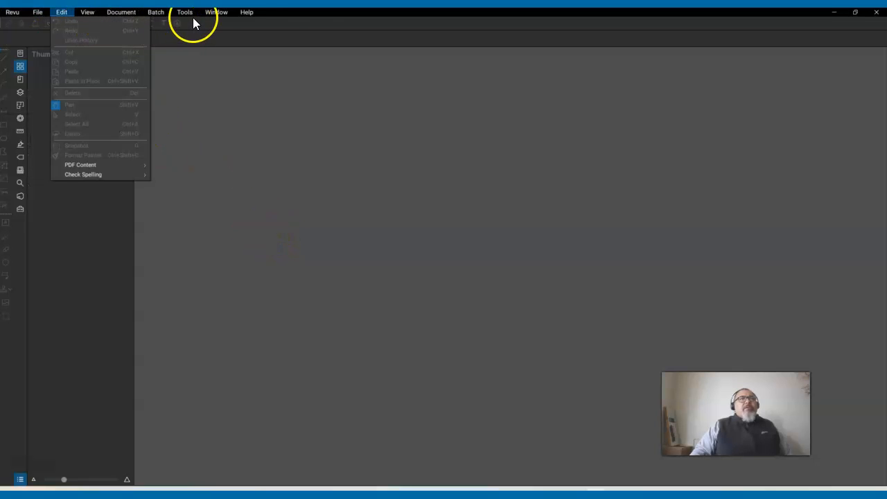
{"action": "mouse_move", "coordinate": [79, 14]}
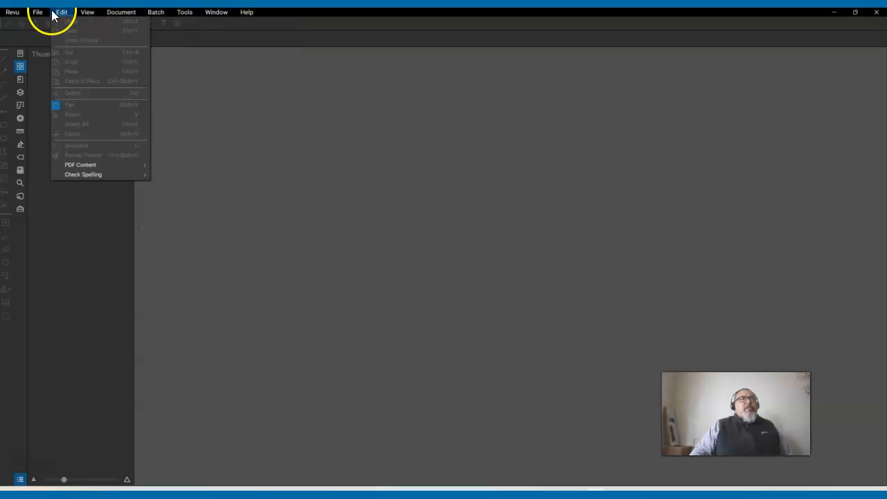
{"action": "mouse_move", "coordinate": [44, 14]}
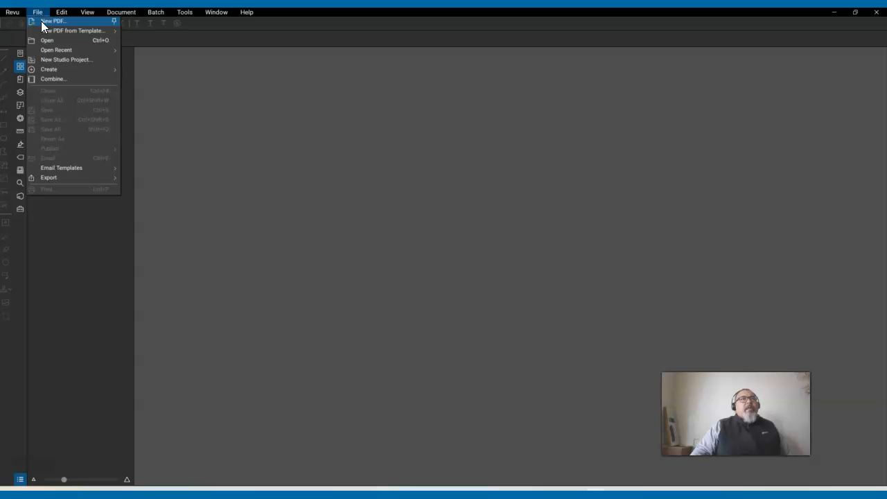
{"action": "left_click", "coordinate": [42, 21]}
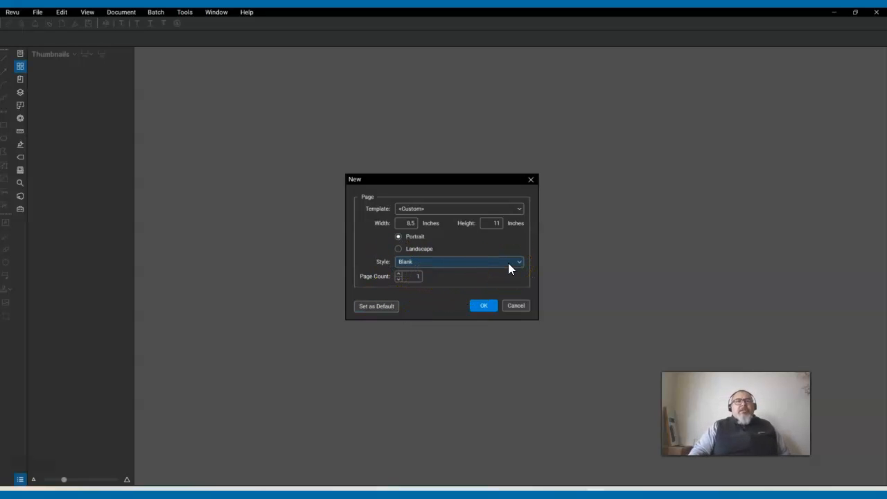
{"action": "left_click", "coordinate": [404, 238]}
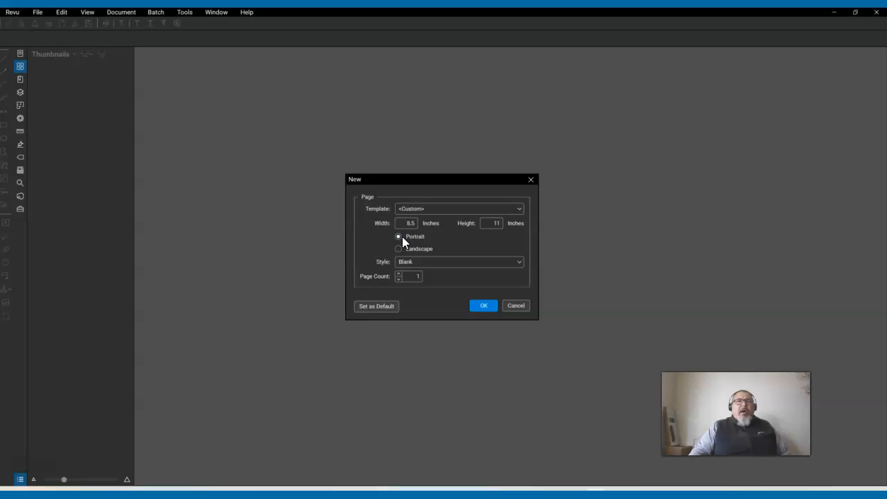
{"action": "left_click_drag", "start_coordinate": [418, 223], "coordinate": [408, 222]}
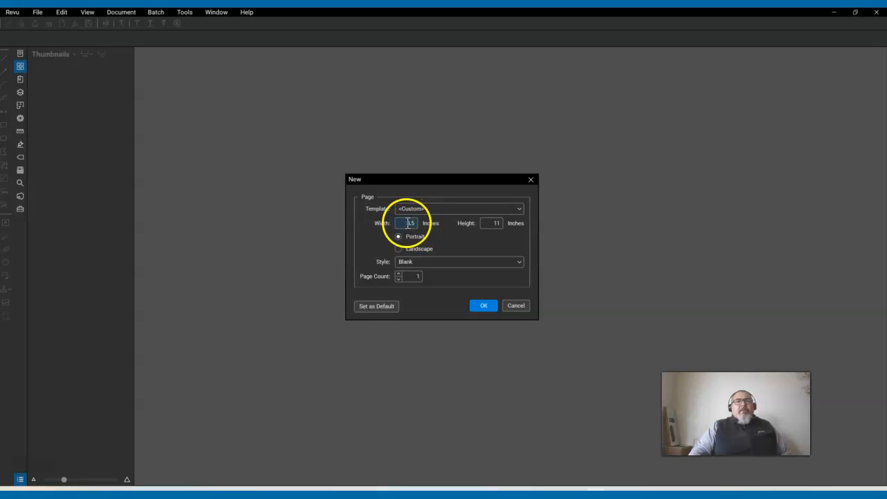
{"action": "left_click", "coordinate": [488, 219]}
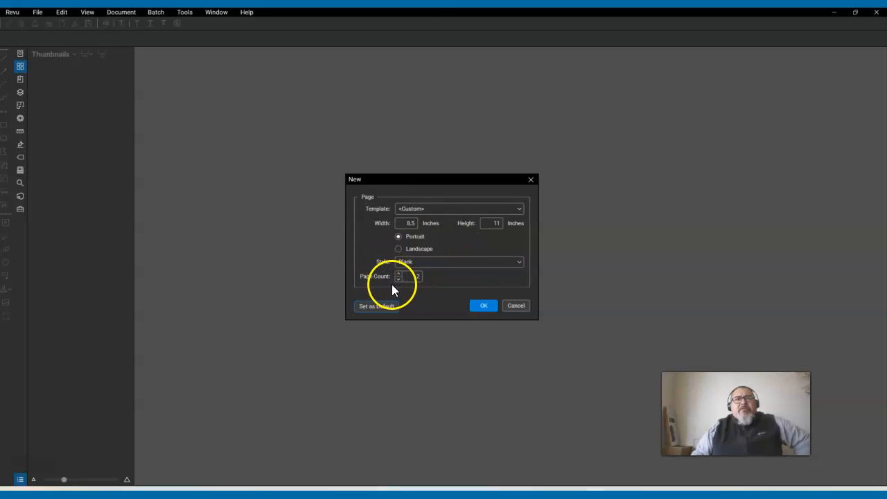
{"action": "left_click", "coordinate": [479, 304]}
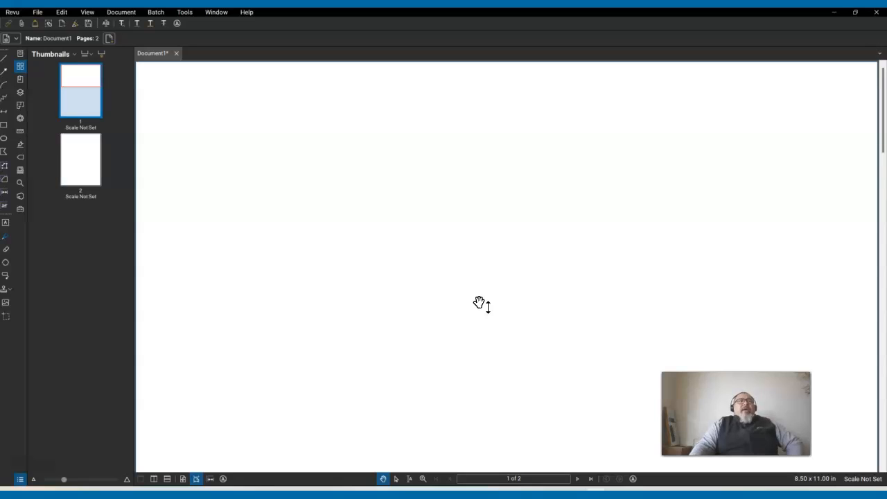
- Look over the pinned and recent files, and return to the page thumbnails
{"action": "left_click", "coordinate": [463, 288]}
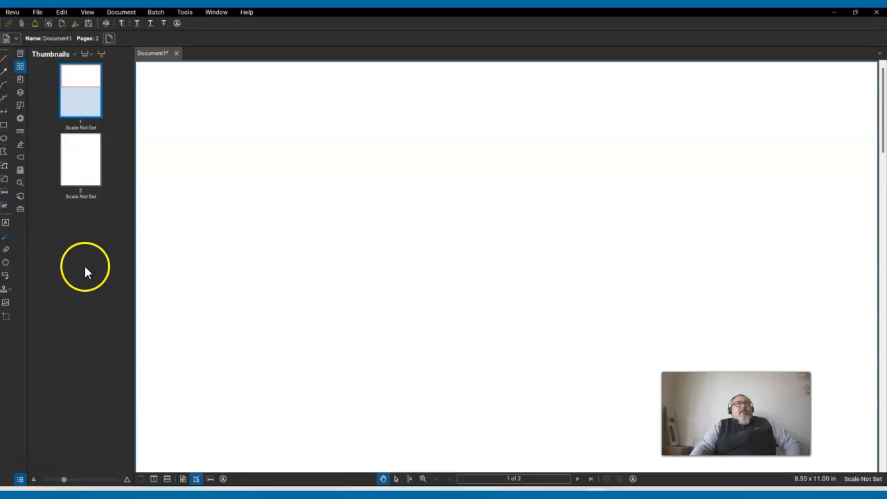
{"action": "left_click", "coordinate": [19, 57]}
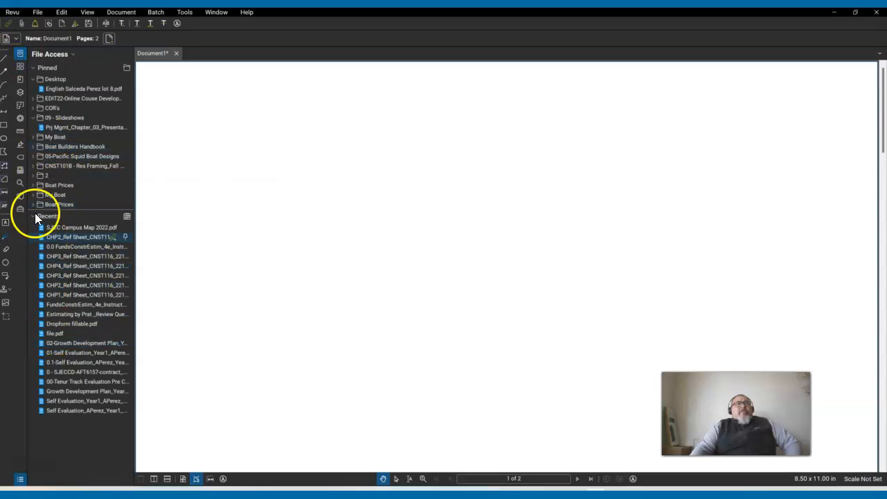
{"action": "left_click", "coordinate": [20, 67]}
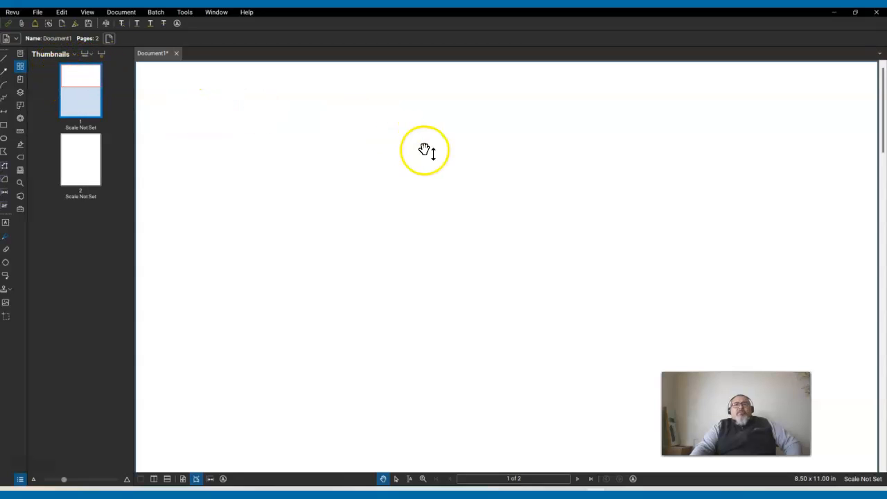
- Try panning the blank page, and zoom out until the whole first page fits in view
{"action": "left_click", "coordinate": [466, 223]}
{"action": "left_click", "coordinate": [466, 223]}
{"action": "left_click", "coordinate": [465, 223]}
{"action": "left_click", "coordinate": [466, 224]}
{"action": "left_click", "coordinate": [443, 224]}
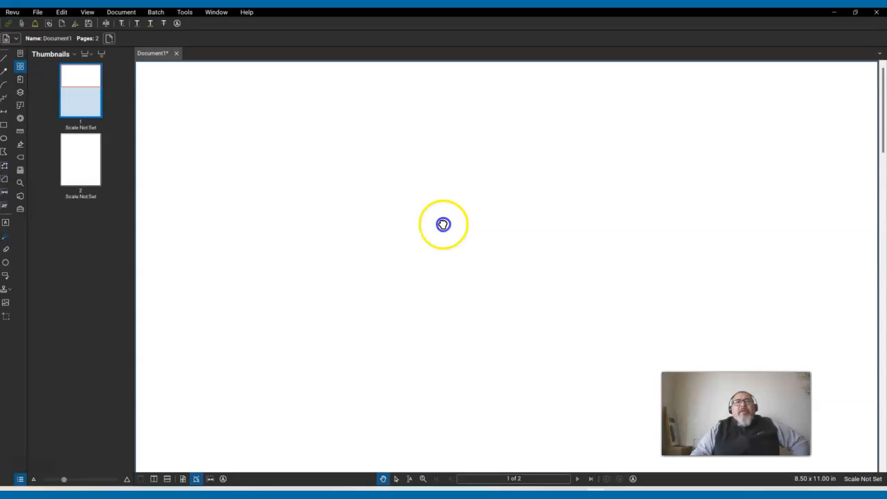
{"action": "left_click", "coordinate": [486, 240]}
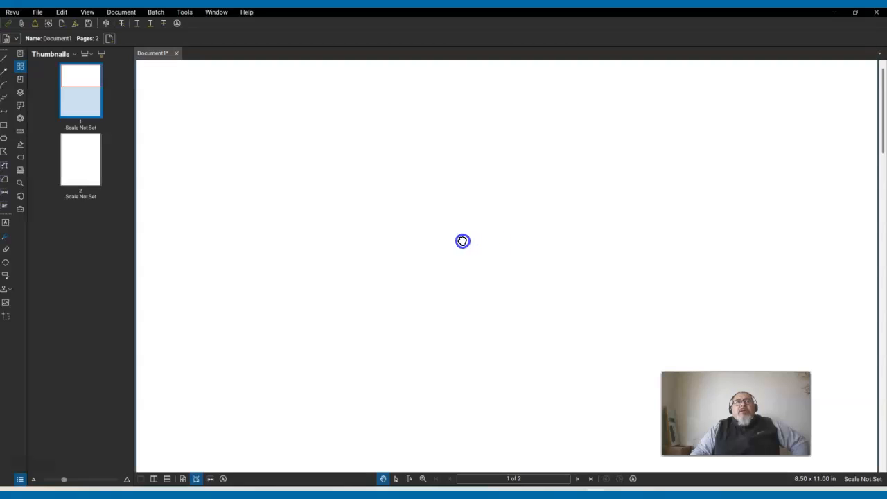
{"action": "left_click", "coordinate": [482, 239]}
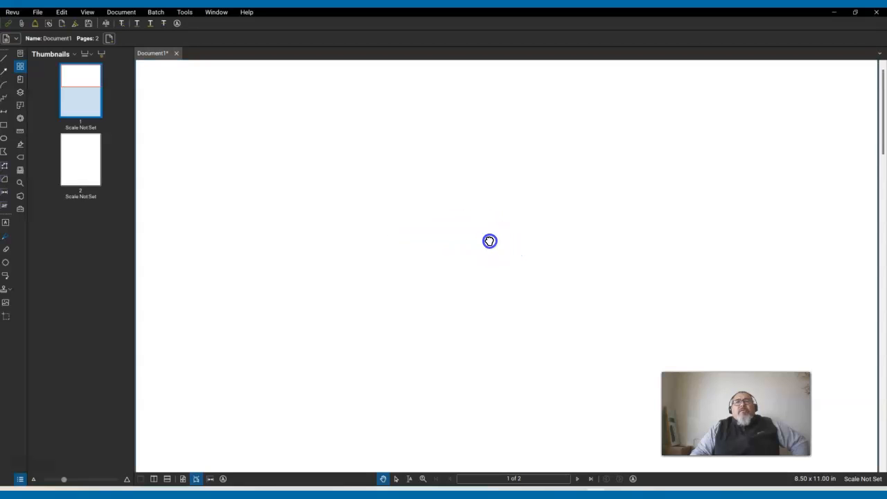
{"action": "middle_click", "coordinate": [450, 236]}
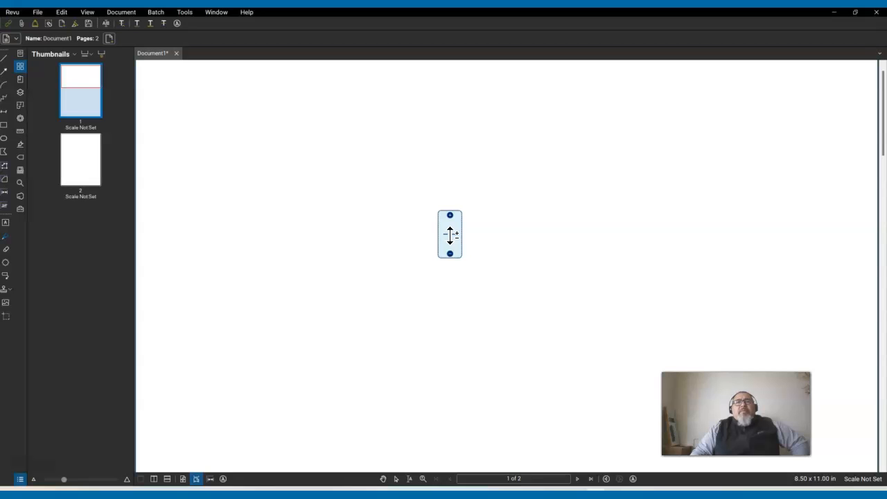
{"action": "mouse_move", "coordinate": [450, 236]}
{"action": "left_mouse_down"}
{"action": "mouse_move", "coordinate": [449, 250]}
{"action": "mouse_move", "coordinate": [452, 239]}
{"action": "left_mouse_up"}
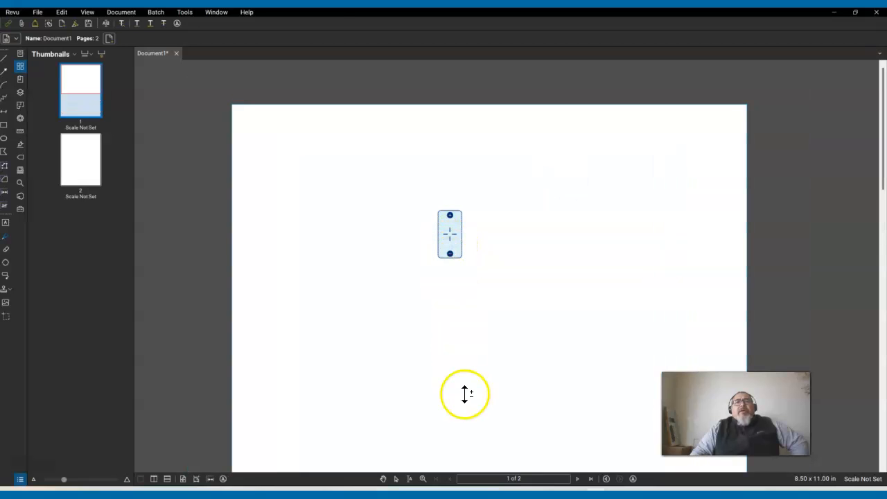
{"action": "left_click_drag", "start_coordinate": [485, 401], "coordinate": [460, 206]}
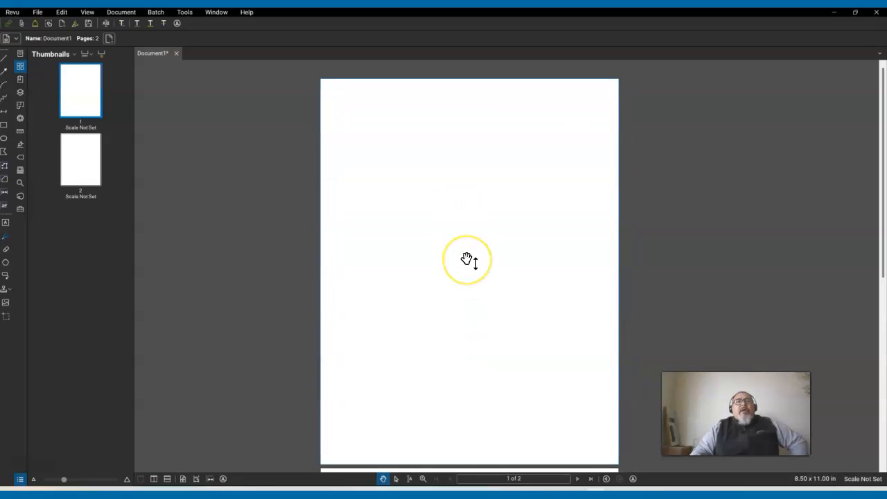
- Browse up and down through both pages of the document and pan them sideways
{"action": "scroll", "coordinate": [467, 259], "scroll_direction": "down", "scroll_amount": 2}
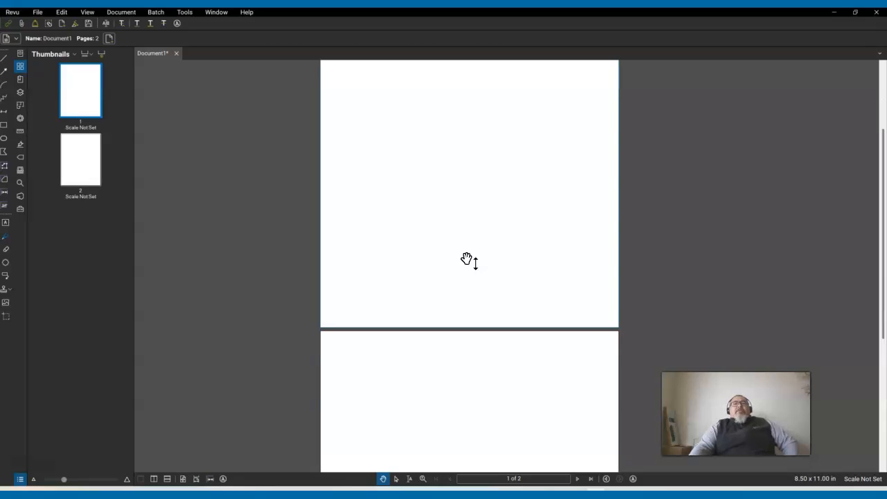
{"action": "scroll", "coordinate": [466, 259], "scroll_direction": "down", "scroll_amount": 4}
{"action": "scroll", "coordinate": [467, 259], "scroll_direction": "up", "scroll_amount": 7}
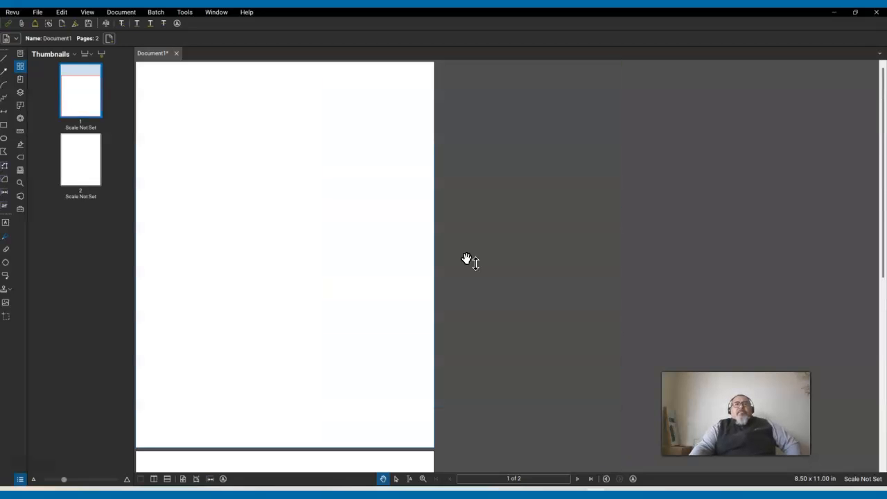
{"action": "scroll", "coordinate": [467, 260], "scroll_direction": "down", "scroll_amount": 2}
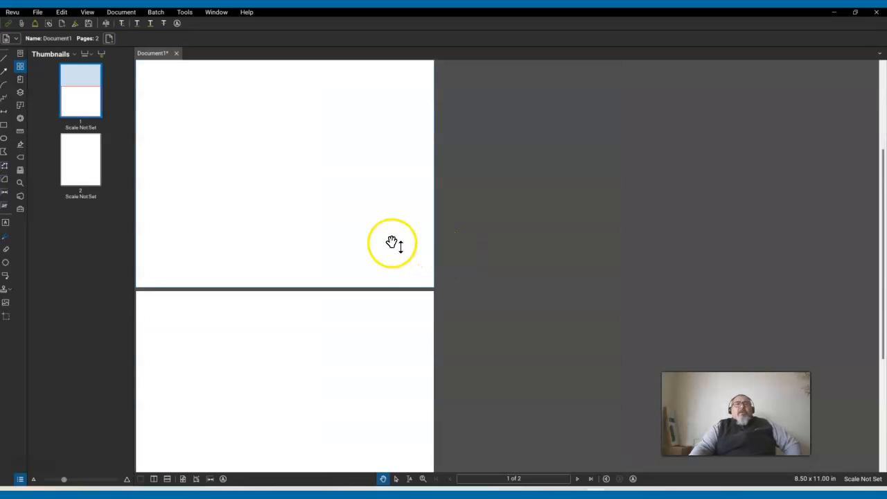
{"action": "left_click_drag", "start_coordinate": [354, 236], "coordinate": [513, 277]}
{"action": "scroll", "coordinate": [467, 263], "scroll_direction": "down", "scroll_amount": 1}
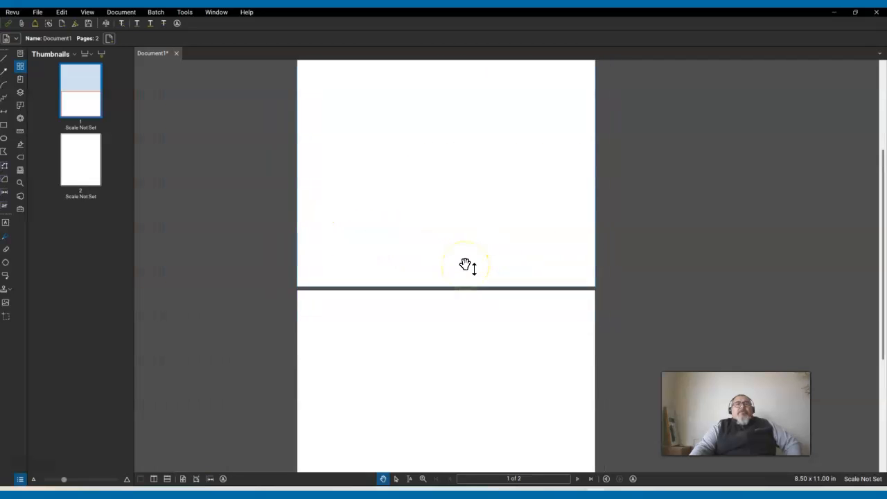
{"action": "scroll", "coordinate": [466, 265], "scroll_direction": "up", "scroll_amount": 2}
{"action": "scroll", "coordinate": [465, 264], "scroll_direction": "up", "scroll_amount": 2}
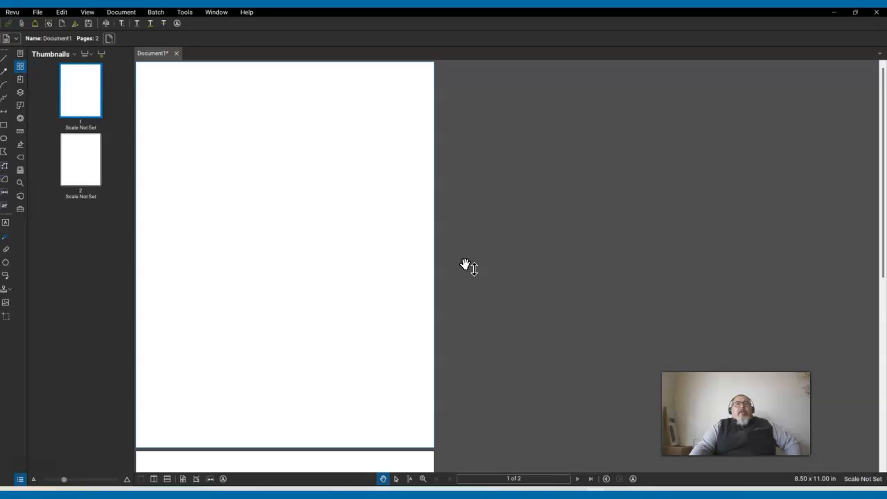
{"action": "left_click_drag", "start_coordinate": [374, 271], "coordinate": [544, 299]}
{"action": "scroll", "coordinate": [544, 299], "scroll_direction": "down", "scroll_amount": 2}
{"action": "scroll", "coordinate": [544, 298], "scroll_direction": "down", "scroll_amount": 3}
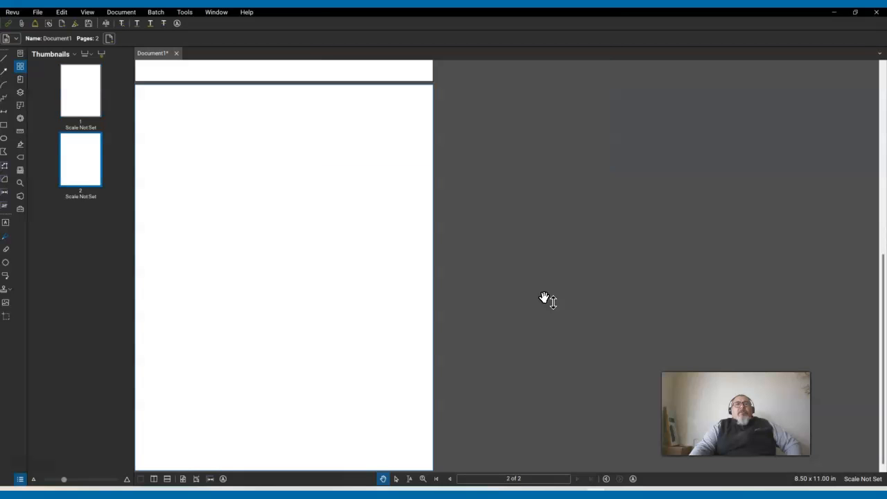
{"action": "scroll", "coordinate": [544, 299], "scroll_direction": "up", "scroll_amount": 5}
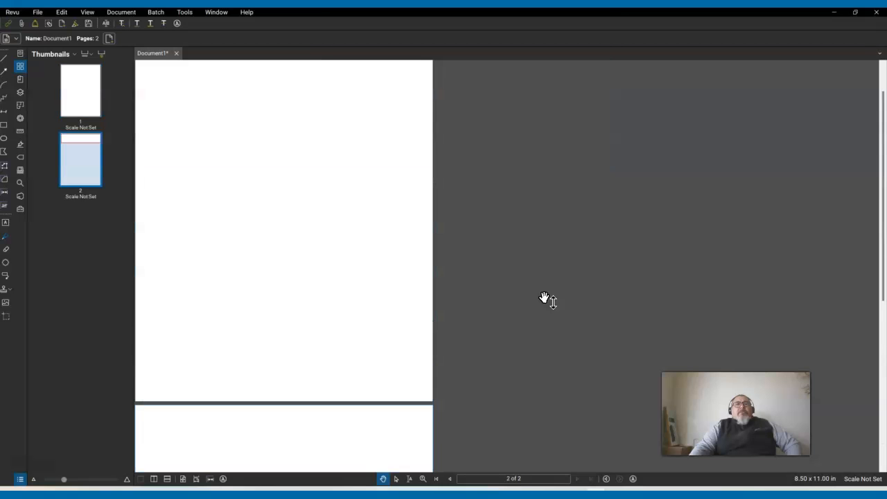
{"action": "left_click_drag", "start_coordinate": [544, 299], "coordinate": [435, 294]}
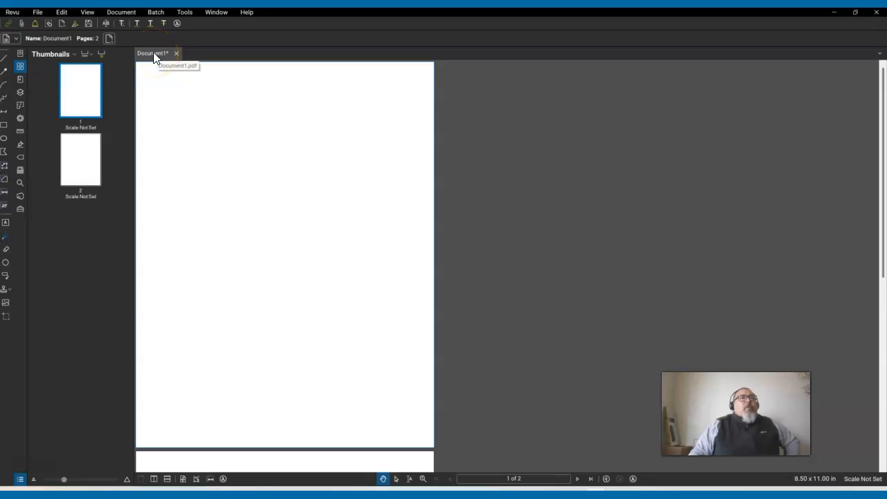
- Start saving the document under a new name in Desktop > Fall Semester 22 > CNST116-101 Estimating > Chp Rev Questions_116 Estimating
{"action": "left_click", "coordinate": [36, 12]}
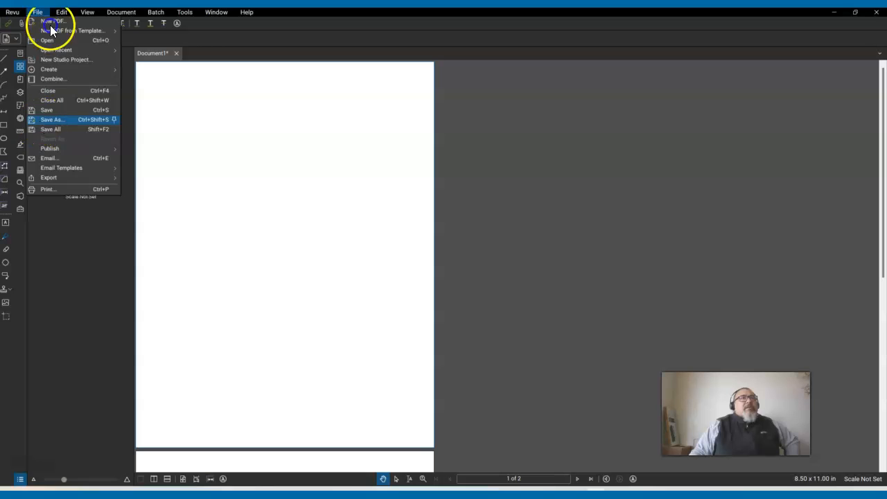
{"action": "left_click", "coordinate": [48, 119]}
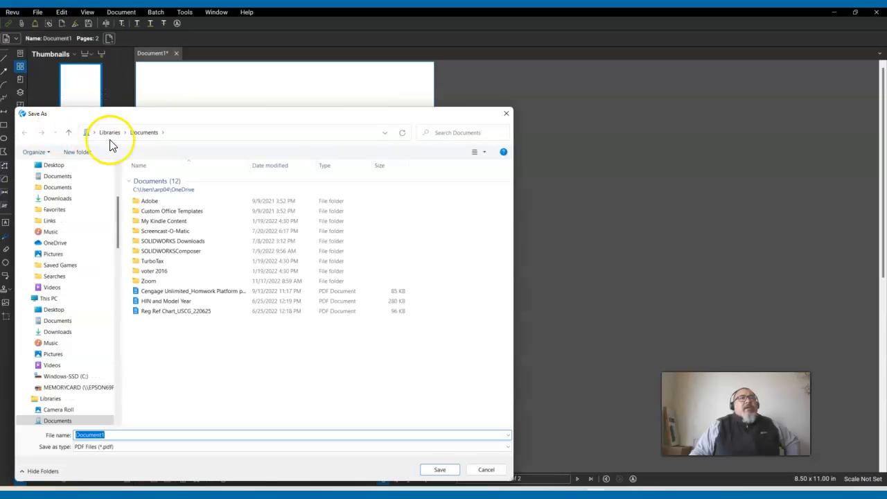
{"action": "left_click", "coordinate": [53, 167]}
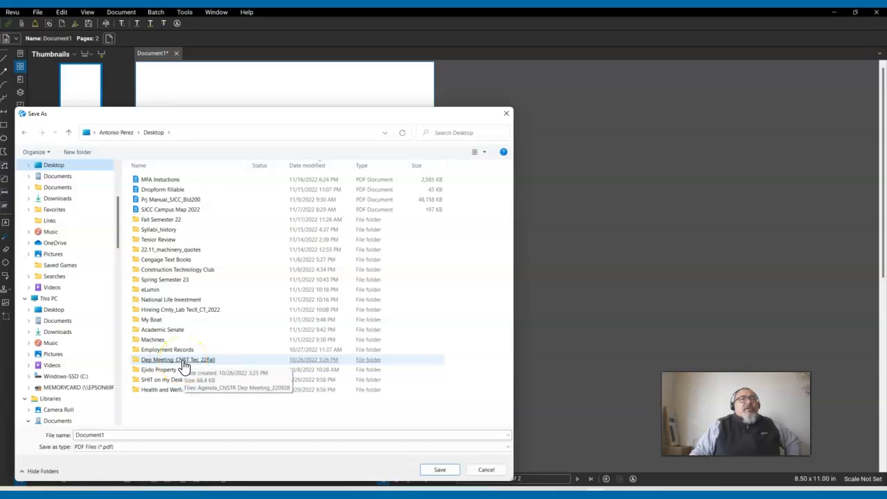
{"action": "double_click", "coordinate": [182, 218]}
{"action": "left_click", "coordinate": [199, 201]}
{"action": "double_click", "coordinate": [199, 204]}
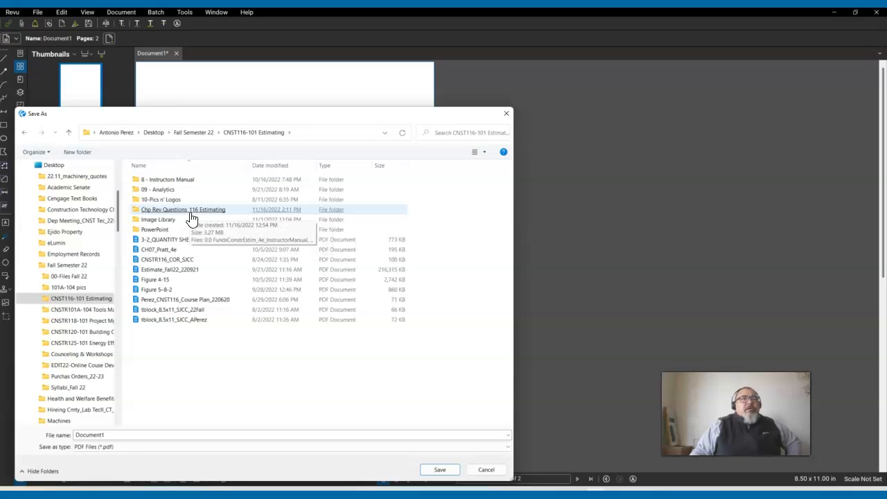
{"action": "double_click", "coordinate": [190, 216]}
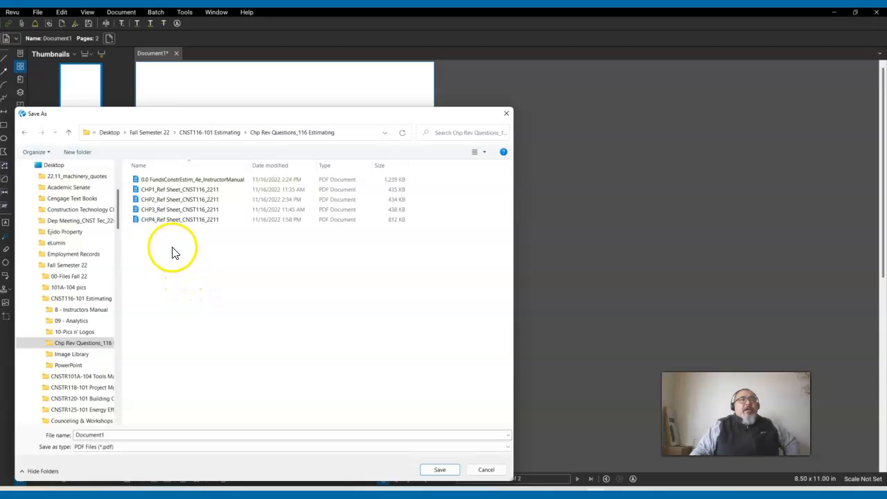
- Save the document as CHP5_Ref Sheet_CNST116_2211, basing the name on the existing CHP4 reference sheet without replacing that file
{"action": "double_click", "coordinate": [157, 223]}
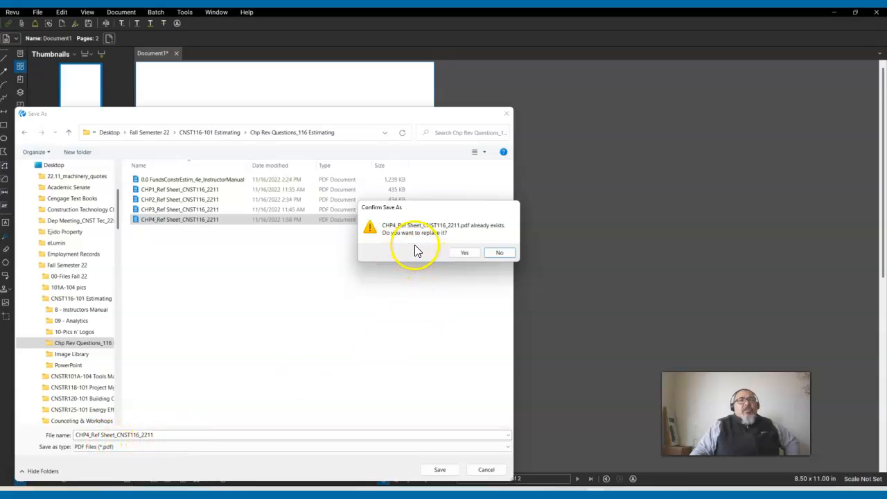
{"action": "left_click", "coordinate": [499, 253]}
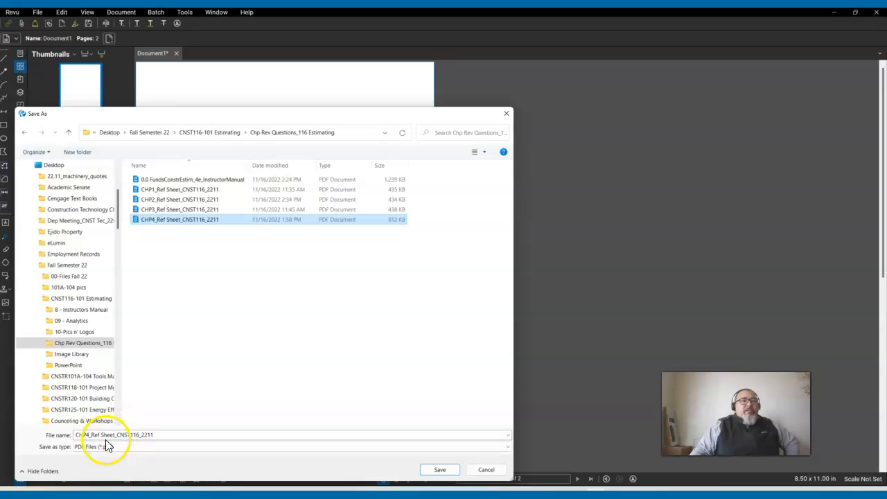
{"action": "left_click", "coordinate": [88, 438]}
{"action": "left_click", "coordinate": [88, 438]}
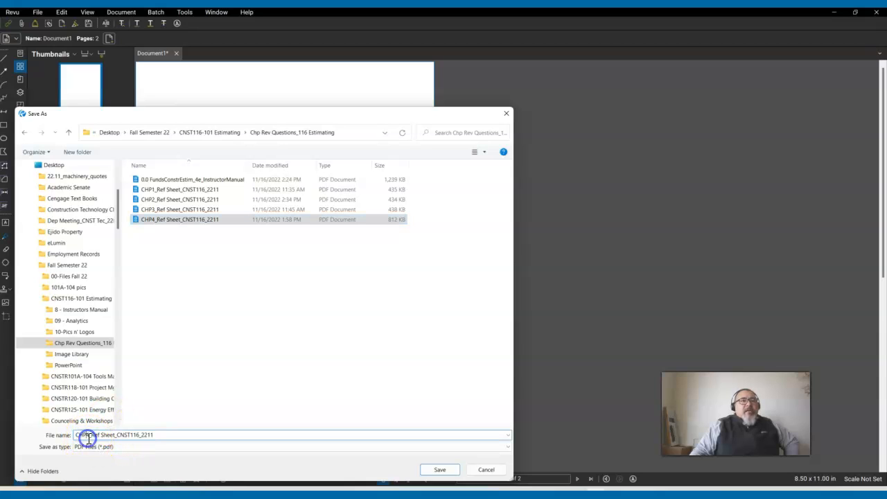
{"action": "key", "text": "BackSpace"}
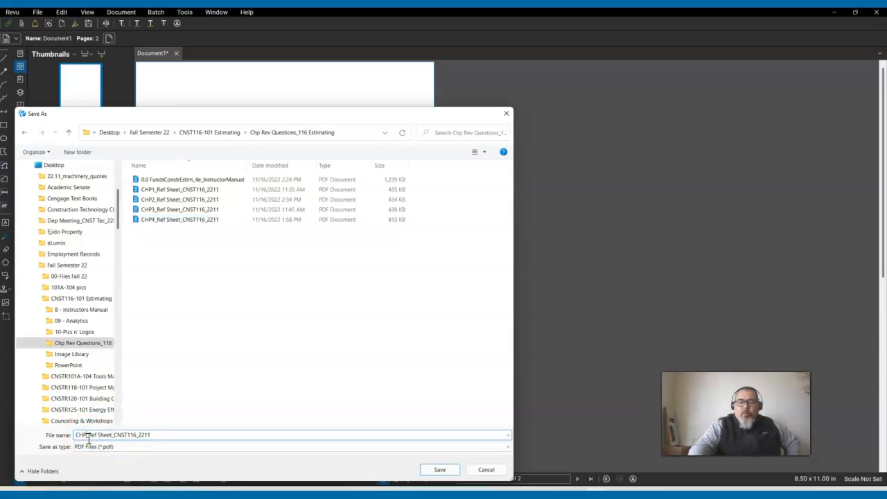
{"action": "left_click", "coordinate": [217, 384]}
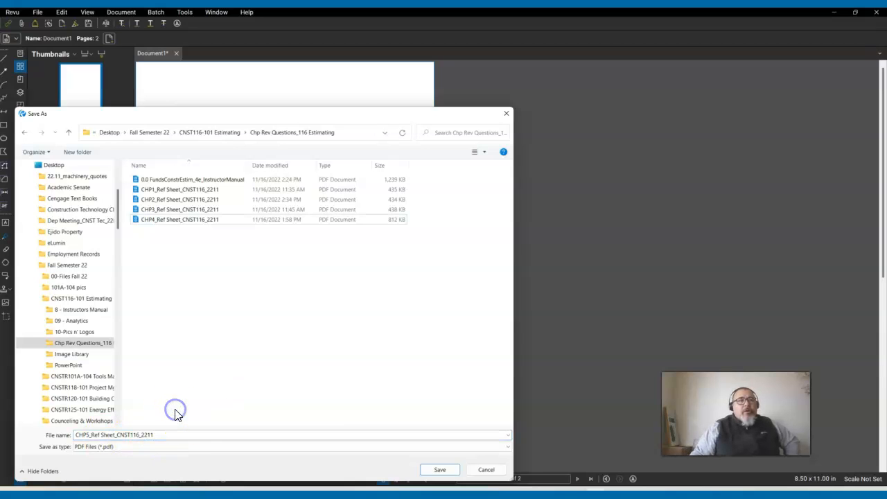
{"action": "left_click", "coordinate": [438, 470]}
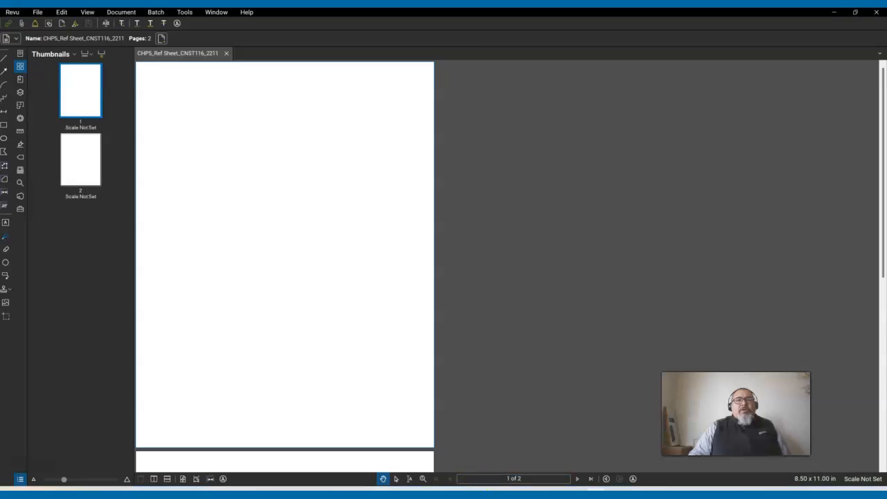
- Switch to the MindTap course in the browser, collapse Chapter 4 and expand Chapter 5: Measuring Concrete Work
{"action": "left_click", "coordinate": [388, 437]}
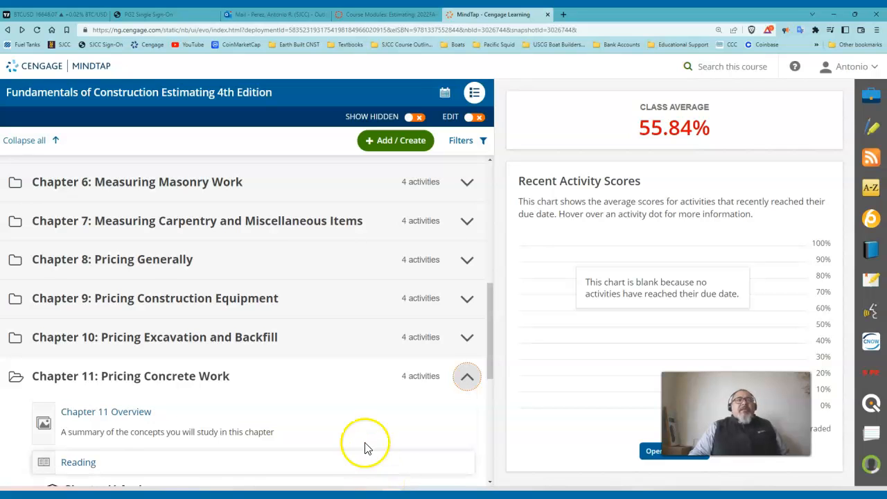
{"action": "scroll", "coordinate": [329, 400], "scroll_direction": "up", "scroll_amount": 3}
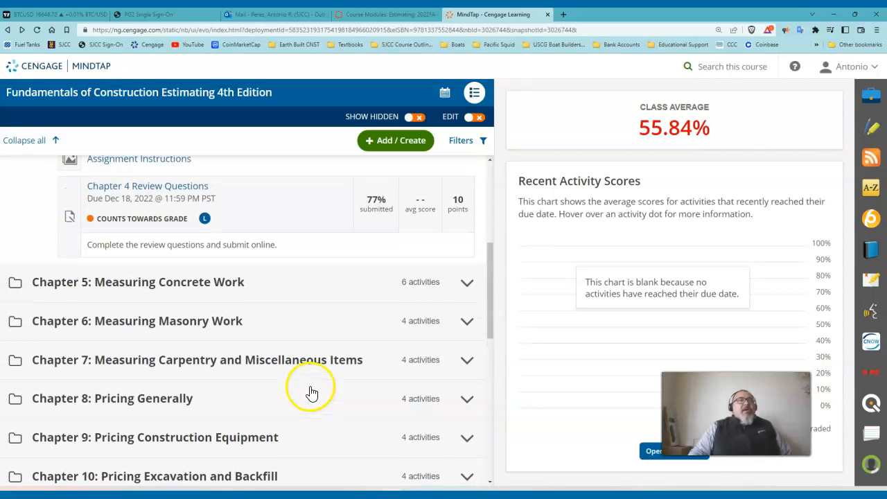
{"action": "scroll", "coordinate": [283, 361], "scroll_direction": "up", "scroll_amount": 1}
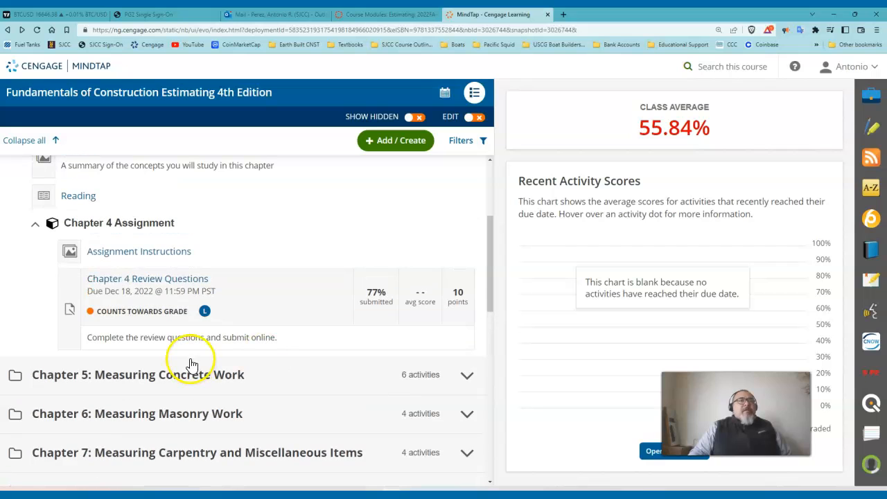
{"action": "scroll", "coordinate": [56, 270], "scroll_direction": "up", "scroll_amount": 2}
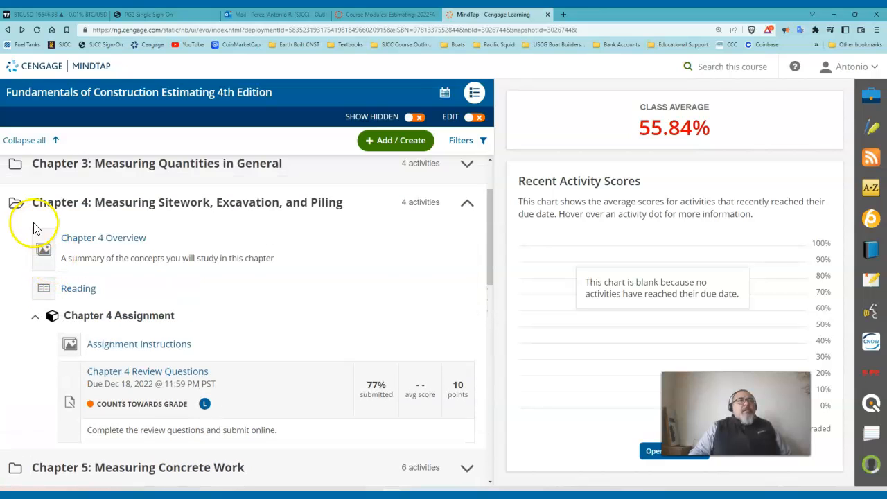
{"action": "left_click", "coordinate": [467, 203]}
{"action": "left_click", "coordinate": [466, 243]}
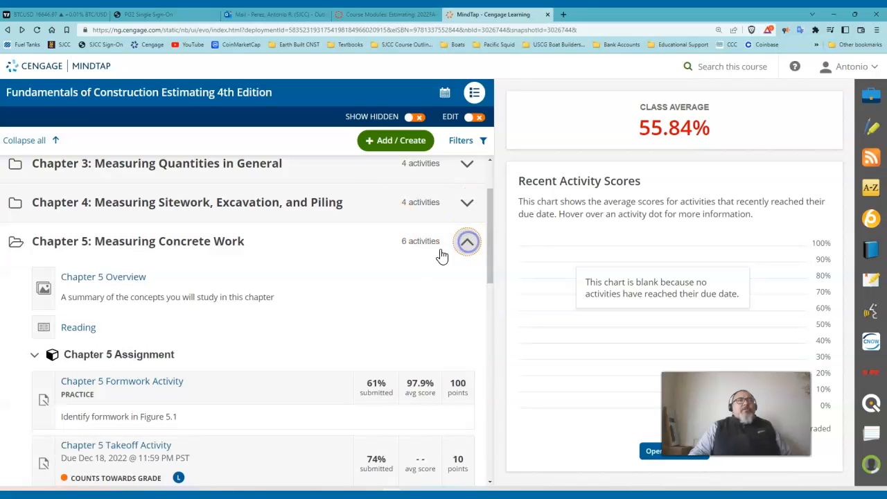
- Expand the Chapter 5 Assignment and open the Chapter 5 Review Questions
{"action": "scroll", "coordinate": [345, 268], "scroll_direction": "down", "scroll_amount": 1}
{"action": "scroll", "coordinate": [346, 269], "scroll_direction": "down", "scroll_amount": 1}
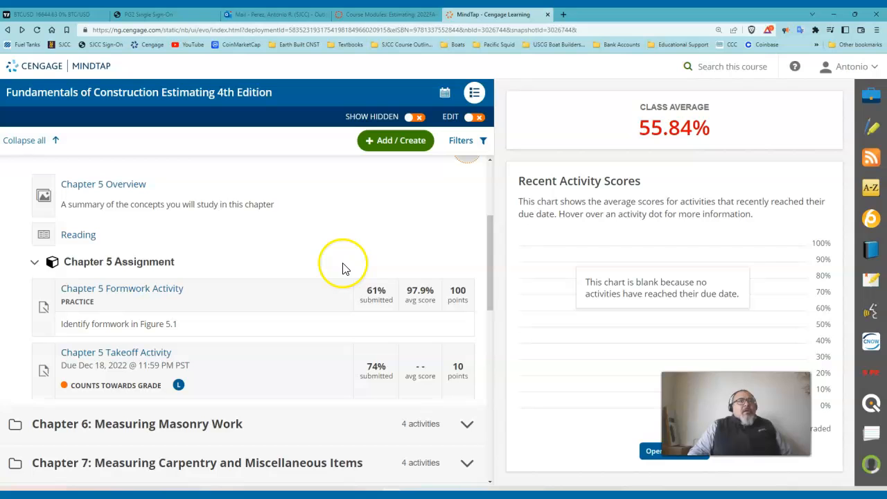
{"action": "scroll", "coordinate": [342, 268], "scroll_direction": "down", "scroll_amount": 1}
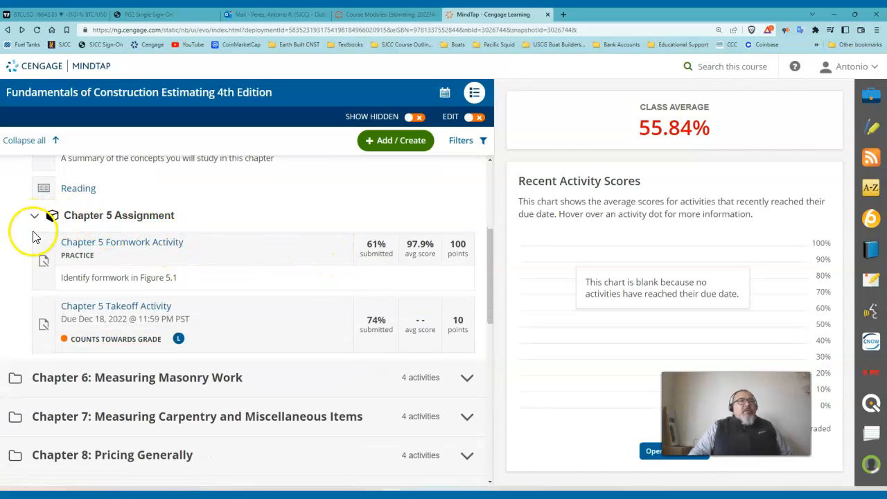
{"action": "left_click", "coordinate": [33, 219]}
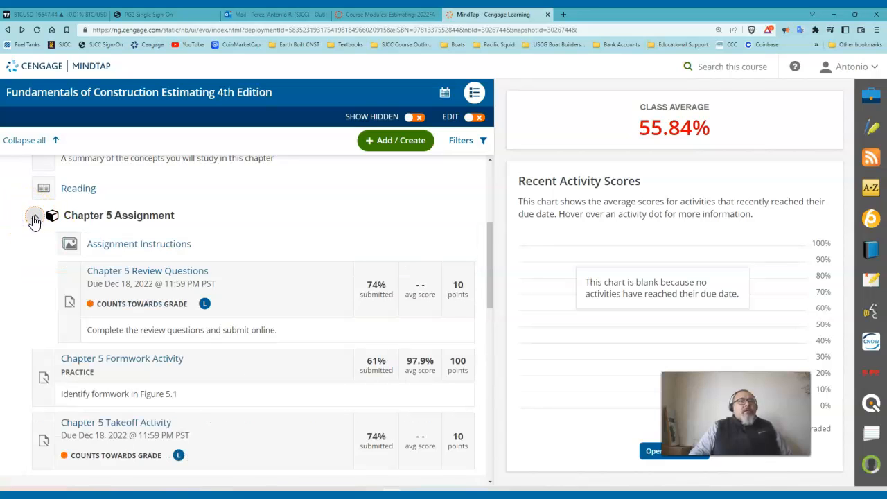
{"action": "left_click", "coordinate": [118, 279]}
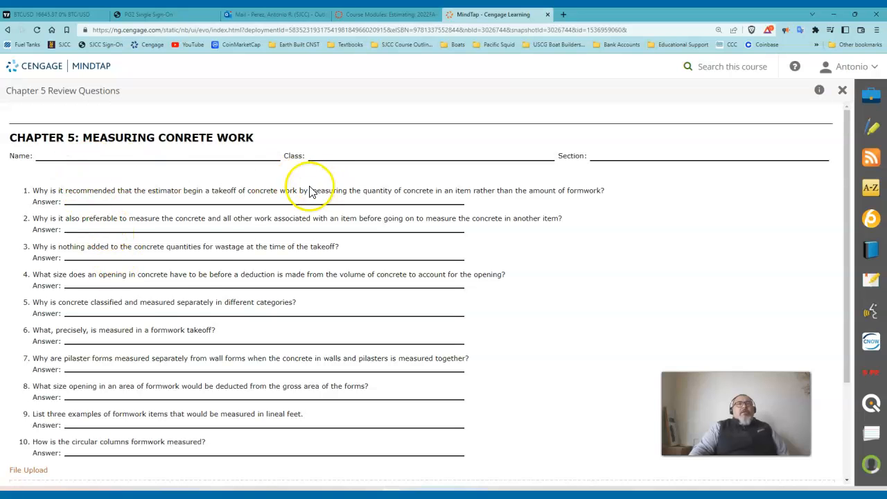
- Look through the Chapter 5 review questions and copy all text from the chapter heading through the answer line of question 10
{"action": "scroll", "coordinate": [175, 302], "scroll_direction": "down", "scroll_amount": 2}
{"action": "scroll", "coordinate": [174, 308], "scroll_direction": "up", "scroll_amount": 2}
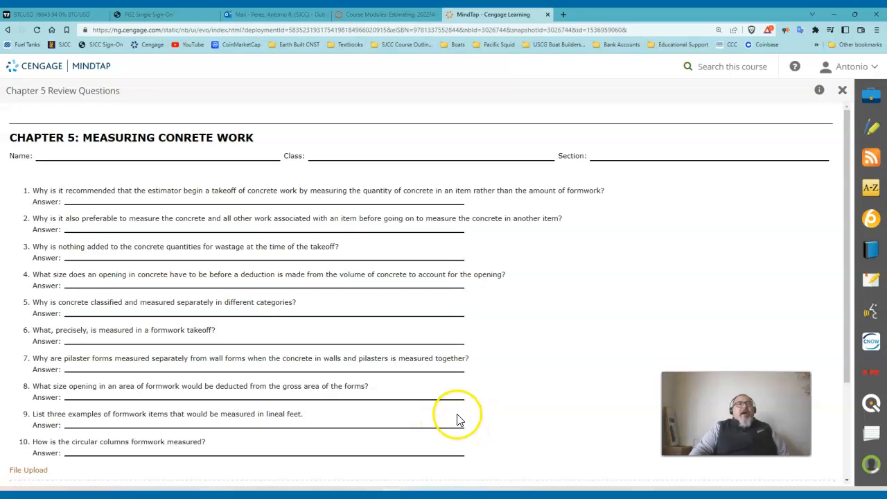
{"action": "scroll", "coordinate": [452, 402], "scroll_direction": "down", "scroll_amount": 1}
{"action": "scroll", "coordinate": [452, 405], "scroll_direction": "down", "scroll_amount": 1}
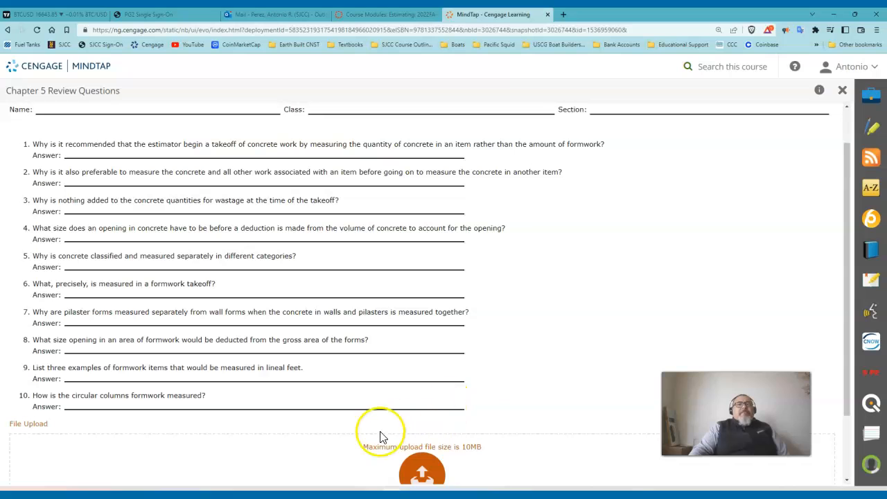
{"action": "mouse_move", "coordinate": [327, 488]}
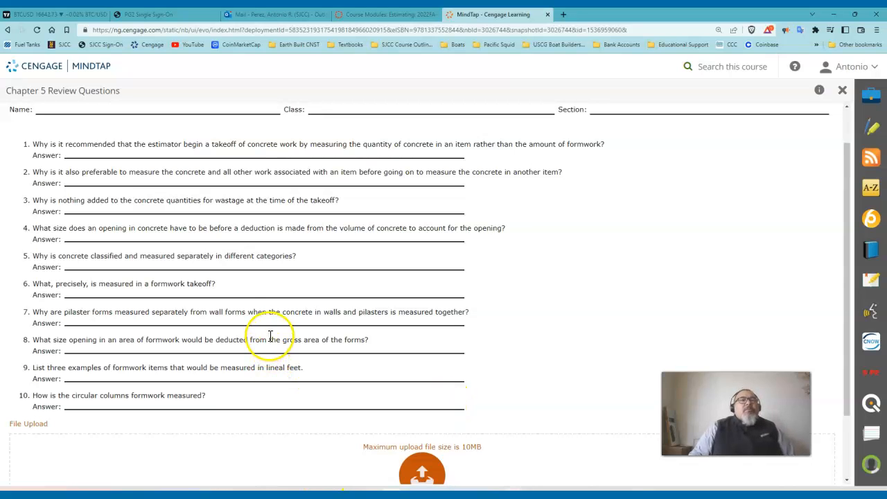
{"action": "scroll", "coordinate": [270, 336], "scroll_direction": "up", "scroll_amount": 1}
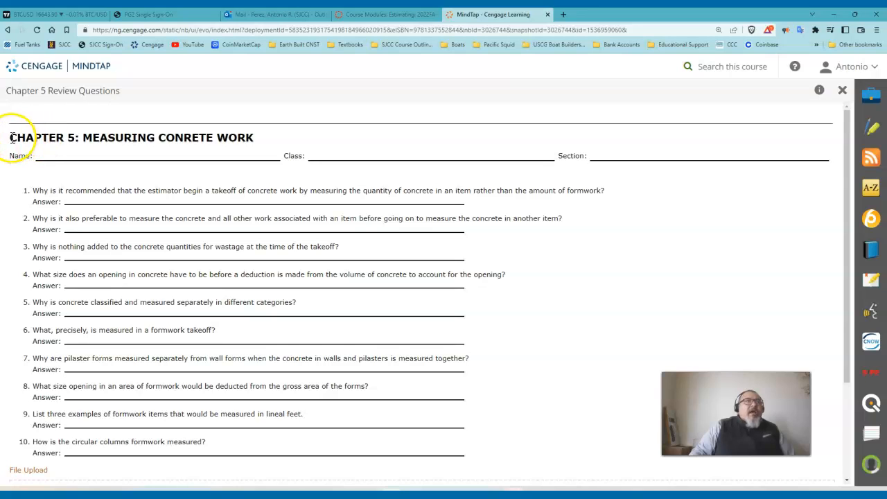
{"action": "left_click_drag", "start_coordinate": [11, 137], "coordinate": [202, 318]}
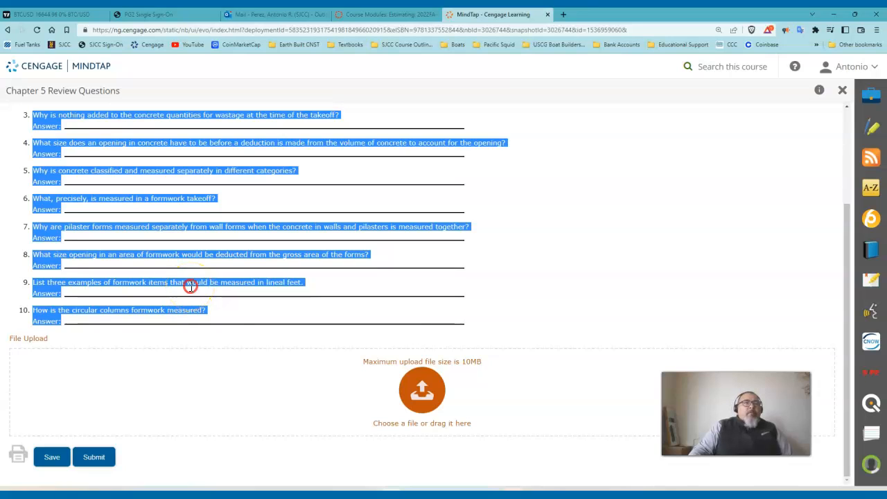
{"action": "right_click", "coordinate": [190, 287]}
{"action": "left_click", "coordinate": [209, 294]}
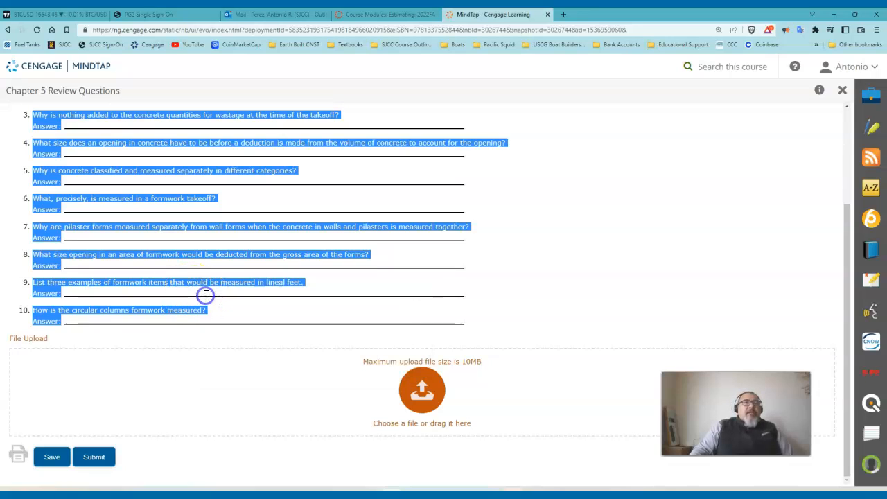
{"action": "scroll", "coordinate": [235, 254], "scroll_direction": "up", "scroll_amount": 2}
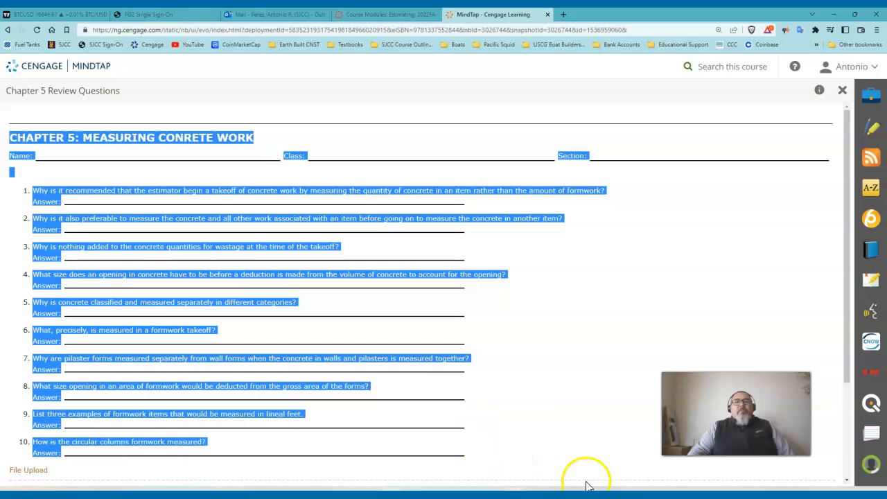
- Switch to Bluebeam Revu and paste the copied review questions onto page 1 of the CHP5 reference sheet
{"action": "left_click", "coordinate": [564, 488]}
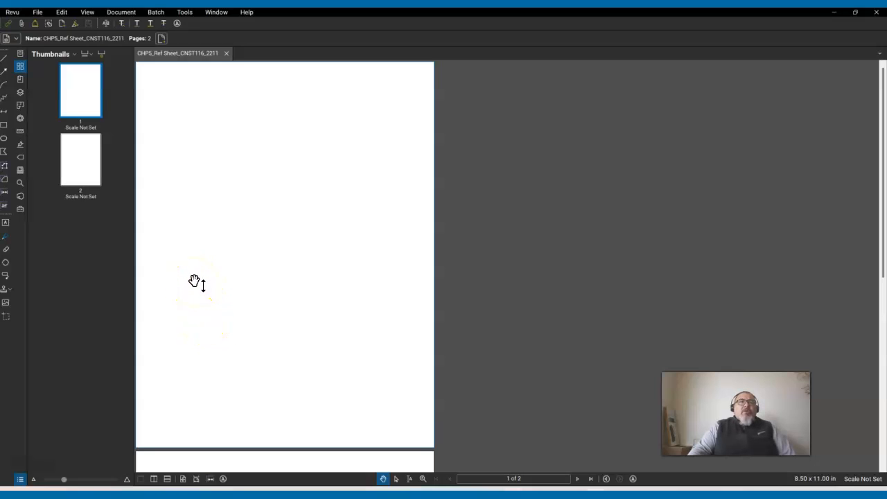
{"action": "right_click", "coordinate": [194, 293]}
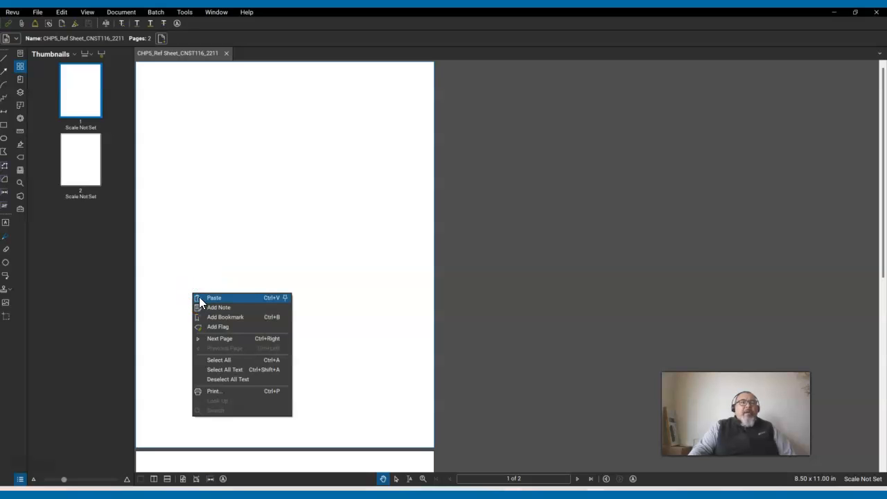
{"action": "left_click", "coordinate": [199, 297]}
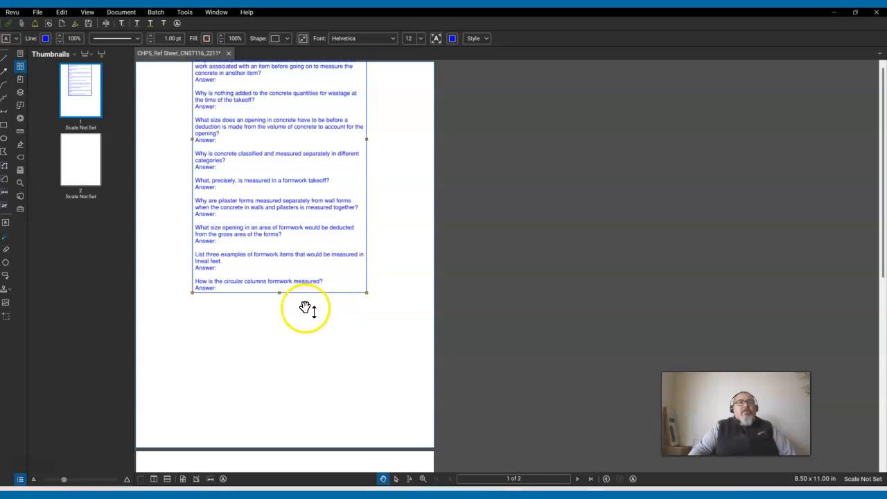
- Move the pasted questions text box fully onto page 1 and resize it to fill the page, leaving narrow margins all around
{"action": "left_click_drag", "start_coordinate": [292, 260], "coordinate": [293, 359]}
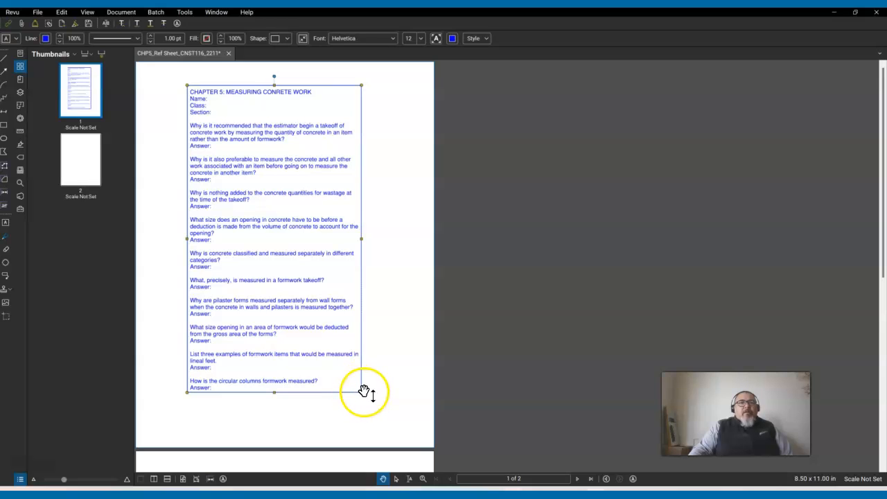
{"action": "left_click_drag", "start_coordinate": [362, 393], "coordinate": [431, 448]}
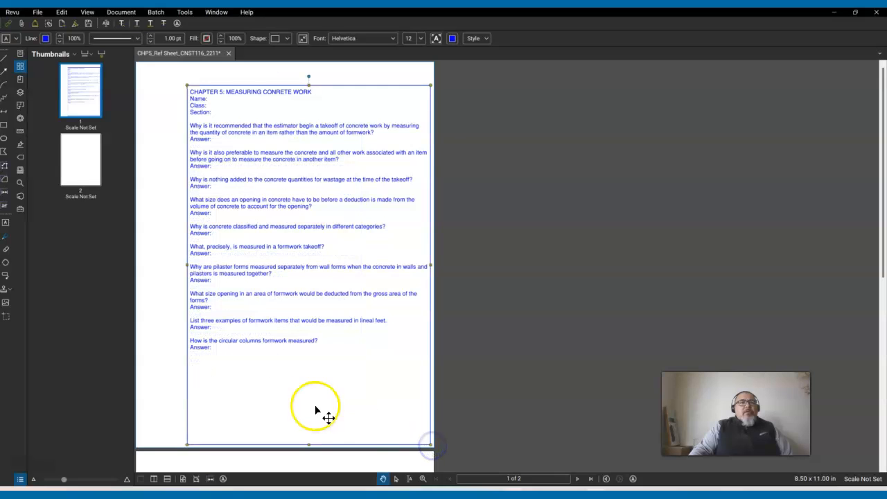
{"action": "left_click_drag", "start_coordinate": [187, 444], "coordinate": [150, 442]}
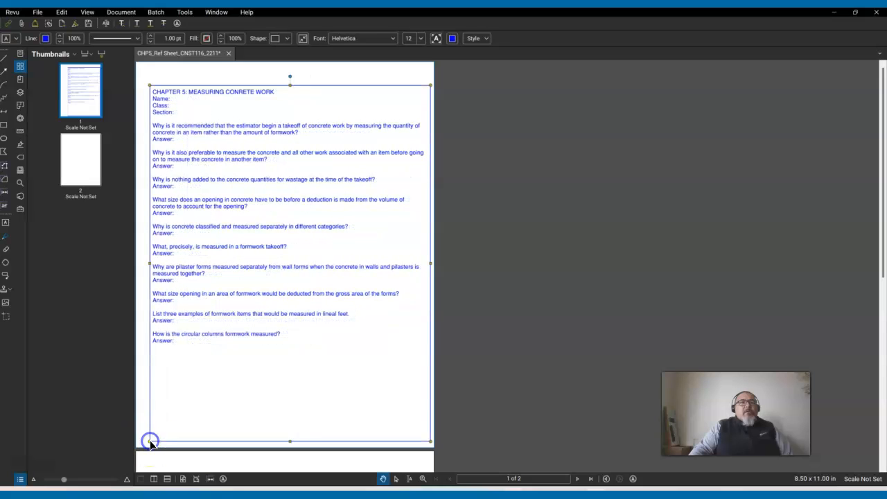
{"action": "left_click_drag", "start_coordinate": [431, 444], "coordinate": [422, 443]}
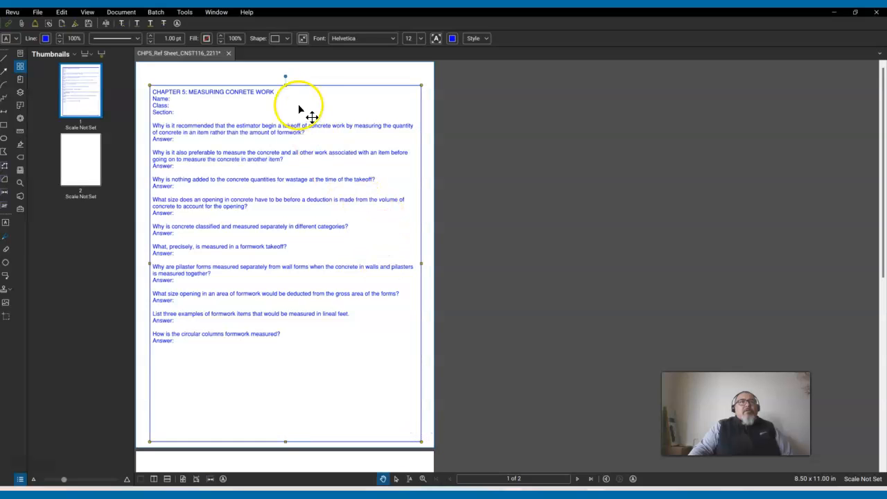
{"action": "left_click_drag", "start_coordinate": [285, 84], "coordinate": [284, 75]}
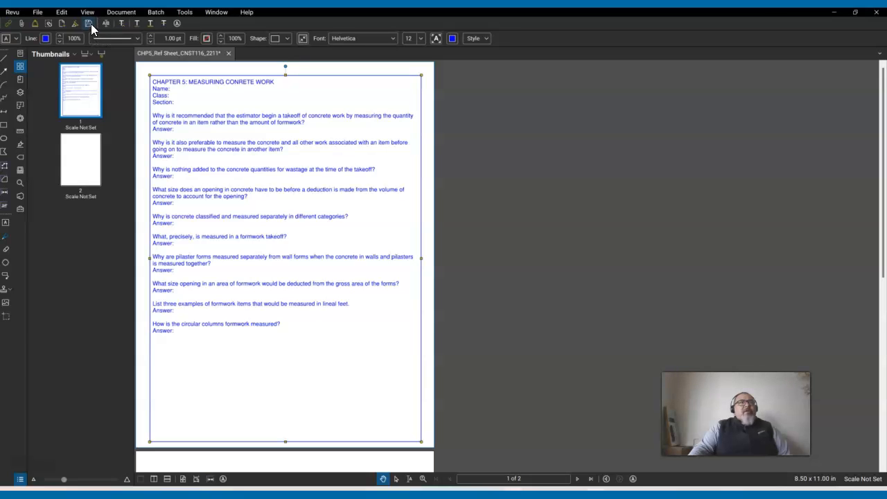
- Save the CHP5 reference sheet with the pasted review questions
{"action": "left_click", "coordinate": [38, 13]}
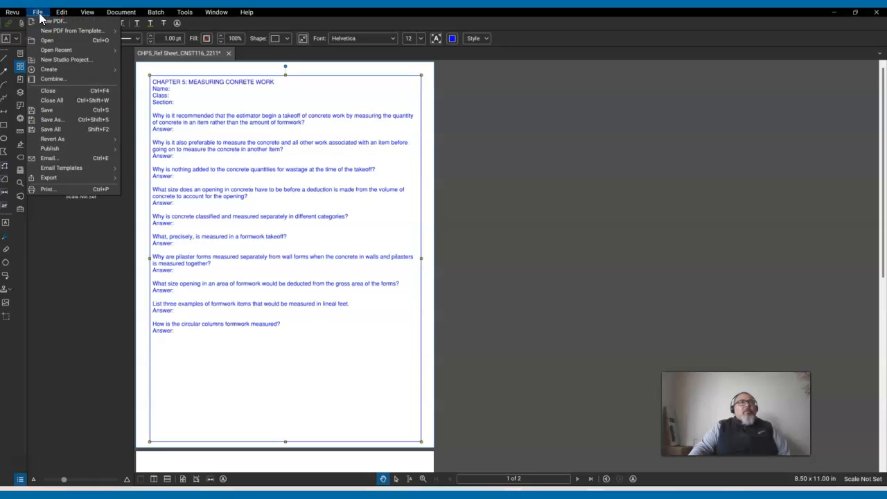
{"action": "left_click", "coordinate": [45, 111]}
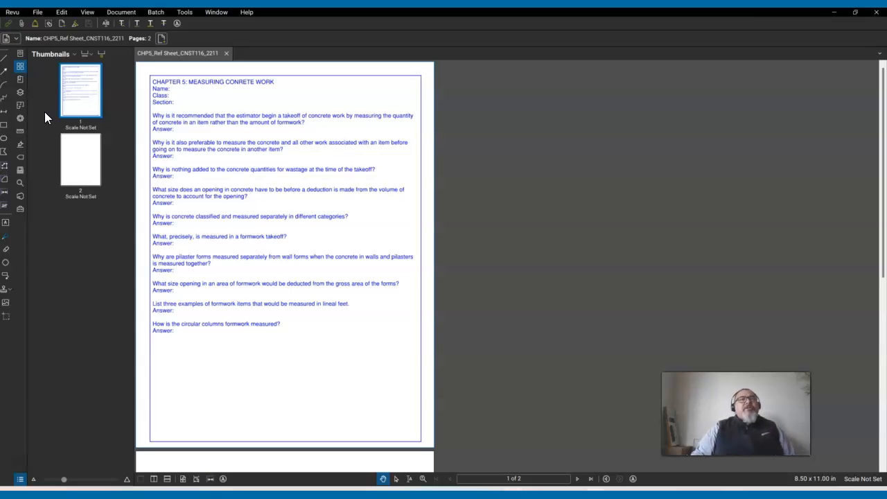
{"action": "left_click", "coordinate": [101, 151]}
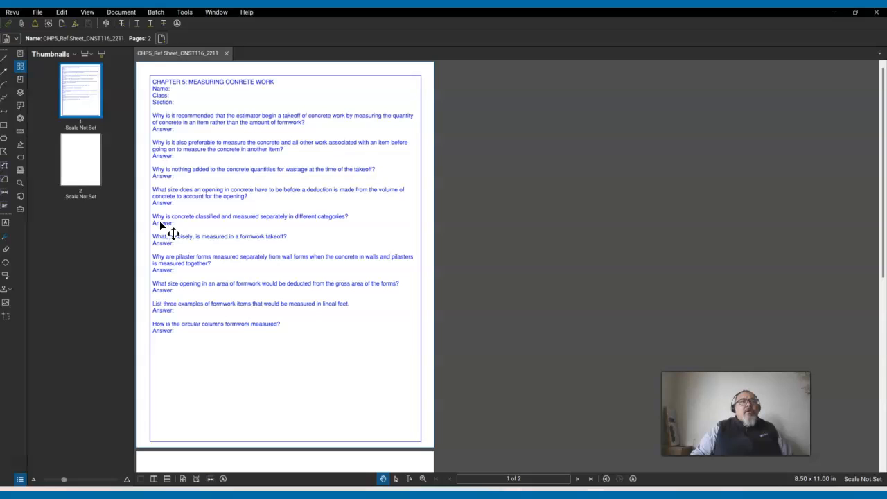
- Select the questions text box and nudge its position slightly within page 1
{"action": "left_click_drag", "start_coordinate": [153, 235], "coordinate": [156, 241]}
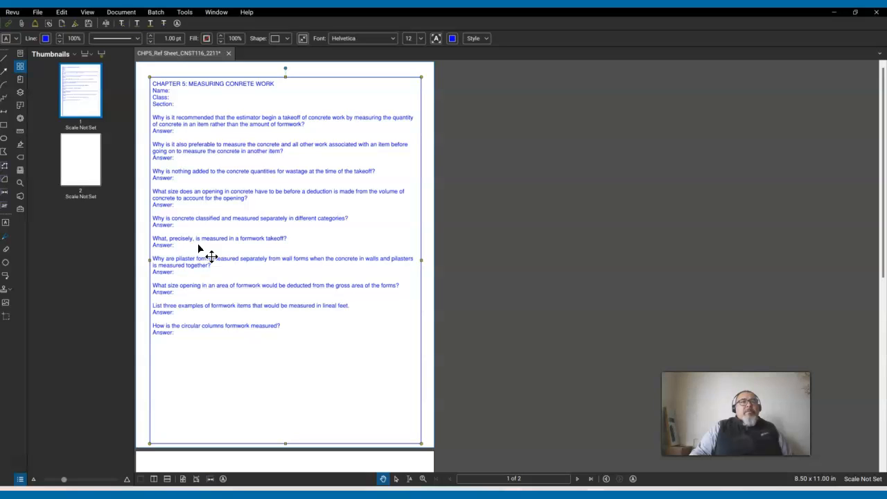
{"action": "left_click_drag", "start_coordinate": [198, 244], "coordinate": [199, 243]}
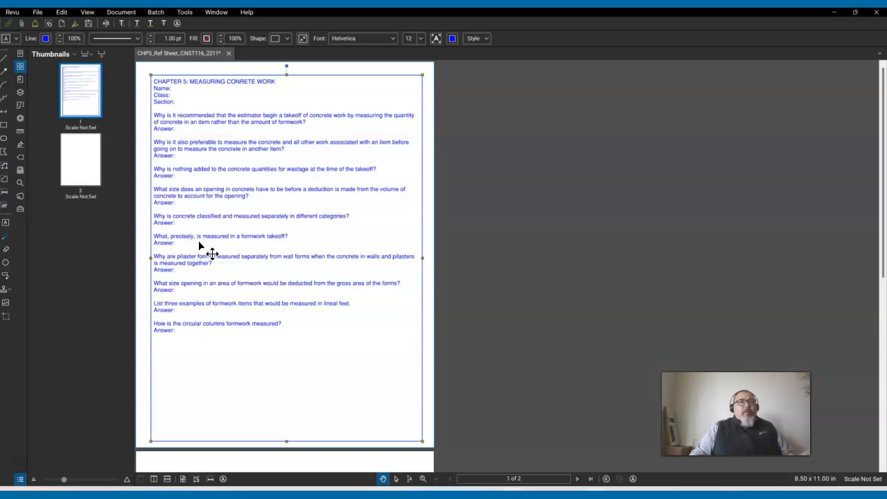
{"action": "left_click", "coordinate": [173, 258]}
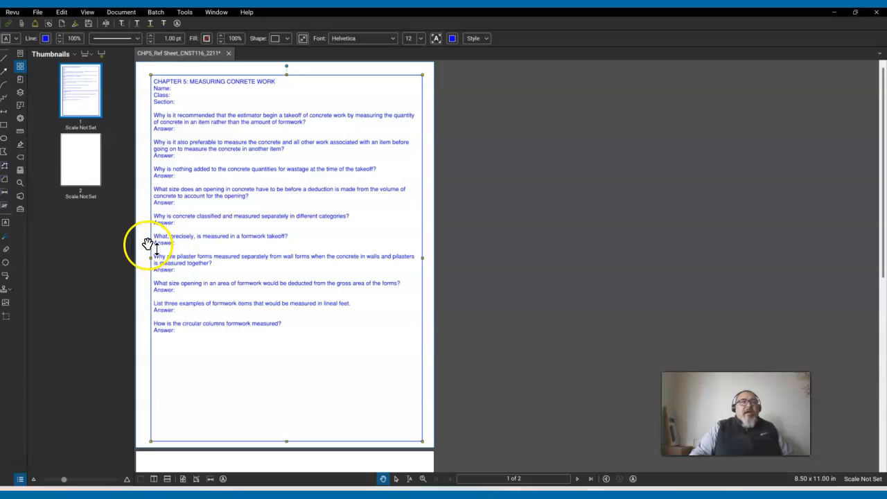
{"action": "left_click", "coordinate": [142, 246]}
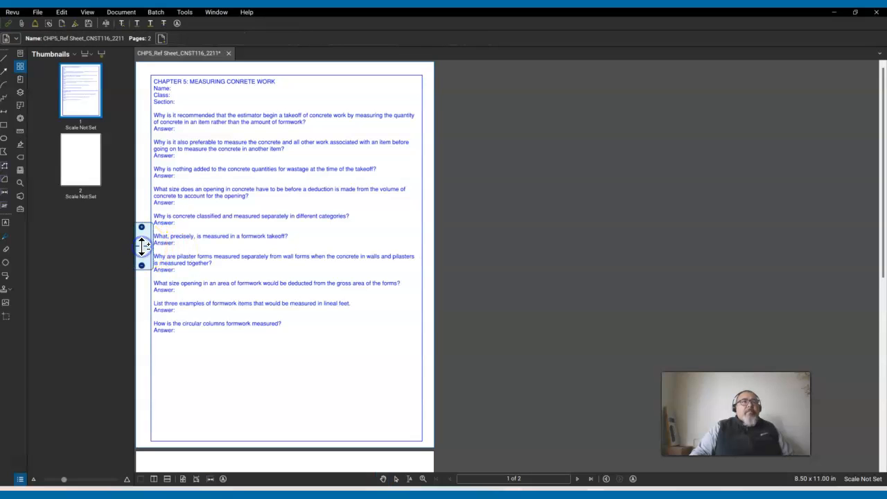
{"action": "left_click", "coordinate": [145, 290]}
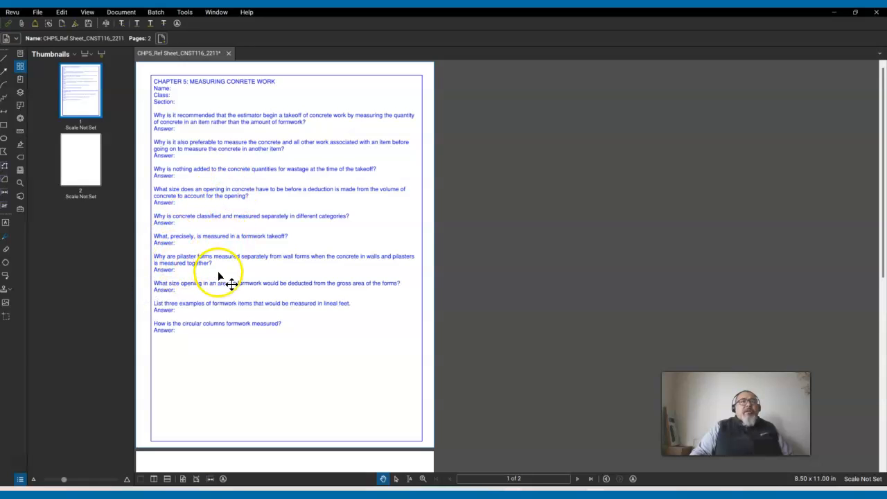
{"action": "double_click", "coordinate": [176, 256]}
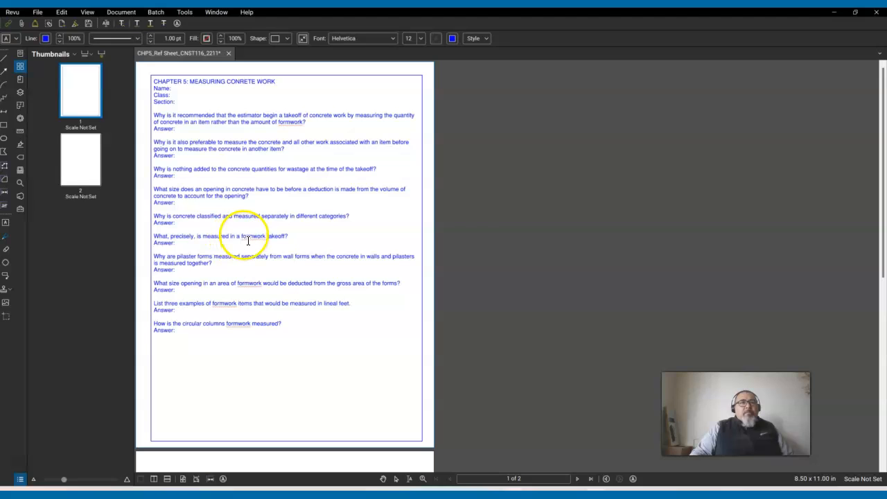
{"action": "left_click", "coordinate": [171, 245]}
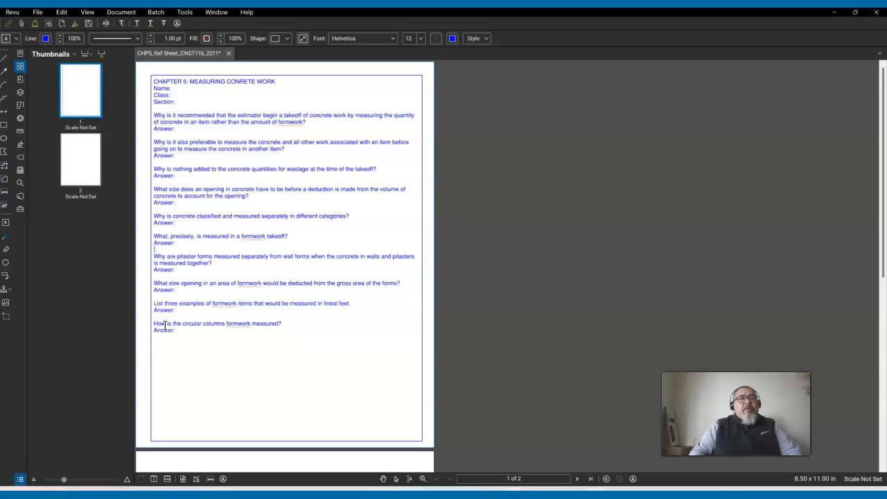
{"action": "key", "text": "shift+Down"}
{"action": "key", "text": "shift+Down"}
{"action": "key", "text": "shift+Down"}
{"action": "key", "text": "shift+Down"}
{"action": "key", "text": "shift+Down"}
{"action": "key", "text": "shift+Down"}
{"action": "key", "text": "shift+Down"}
{"action": "key", "text": "shift+Down"}
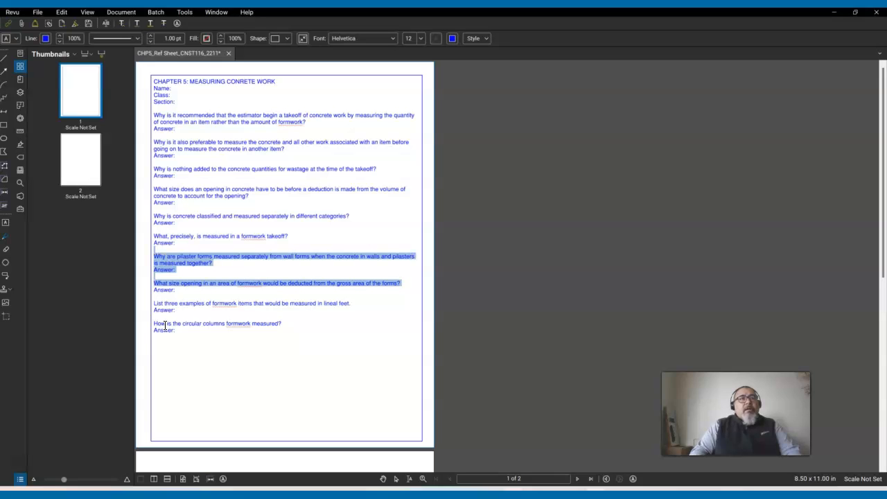
{"action": "key", "text": "shift+Down"}
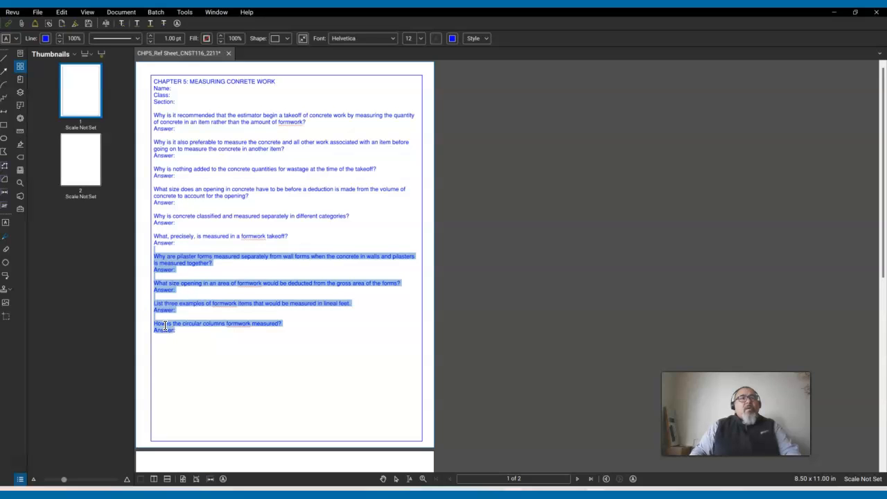
{"action": "left_click", "coordinate": [173, 368]}
{"action": "left_click", "coordinate": [196, 184]}
{"action": "left_click", "coordinate": [157, 250]}
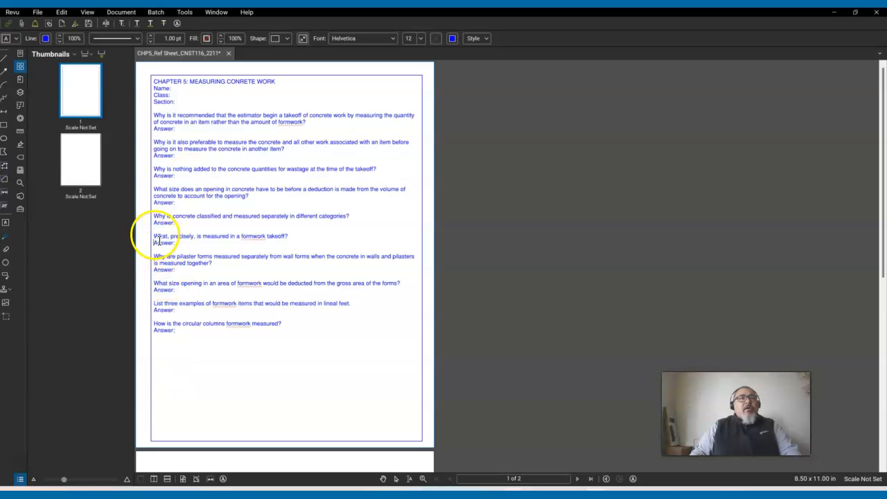
{"action": "left_click", "coordinate": [152, 232]}
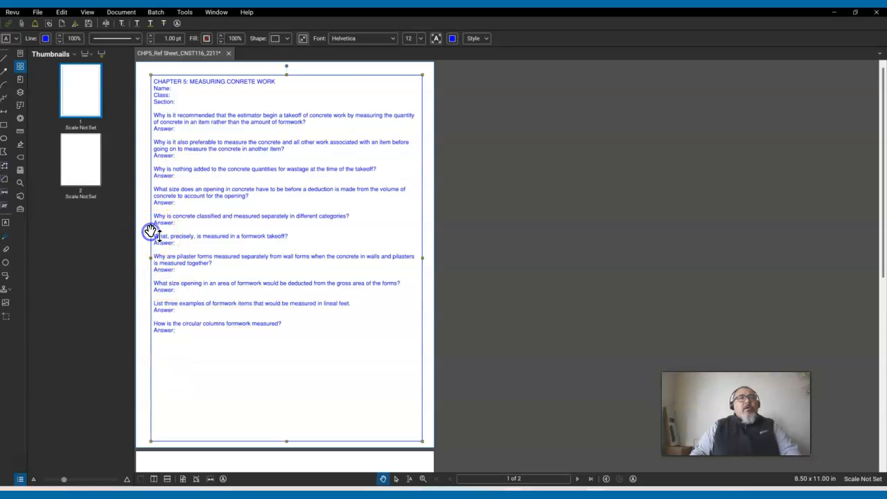
- Cut everything from "What, precisely, is measured in a formwork takeoff?" to the last answer line out of the page 1 text box
{"action": "left_click", "coordinate": [161, 231]}
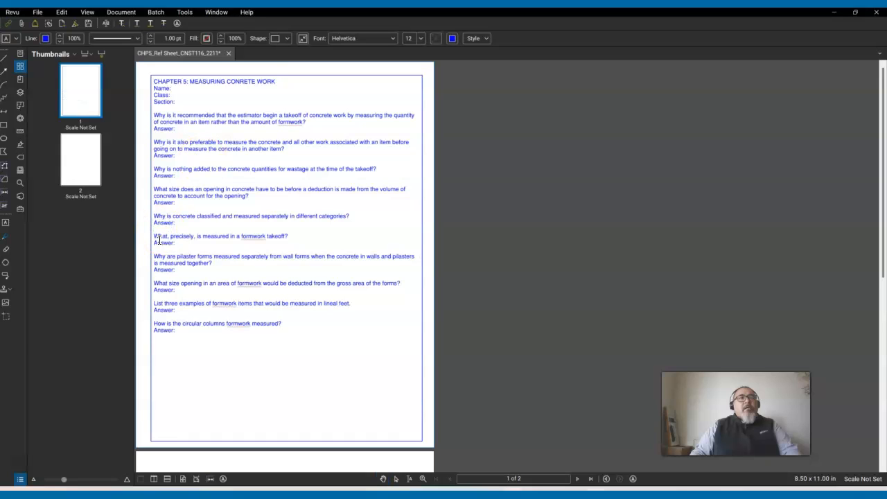
{"action": "left_click", "coordinate": [153, 233]}
{"action": "left_click_drag", "start_coordinate": [157, 234], "coordinate": [228, 331]}
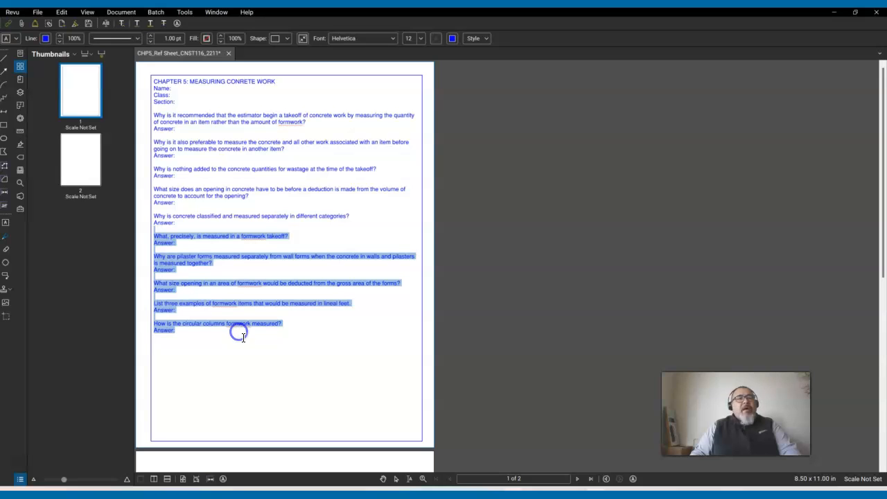
{"action": "right_click", "coordinate": [183, 264]}
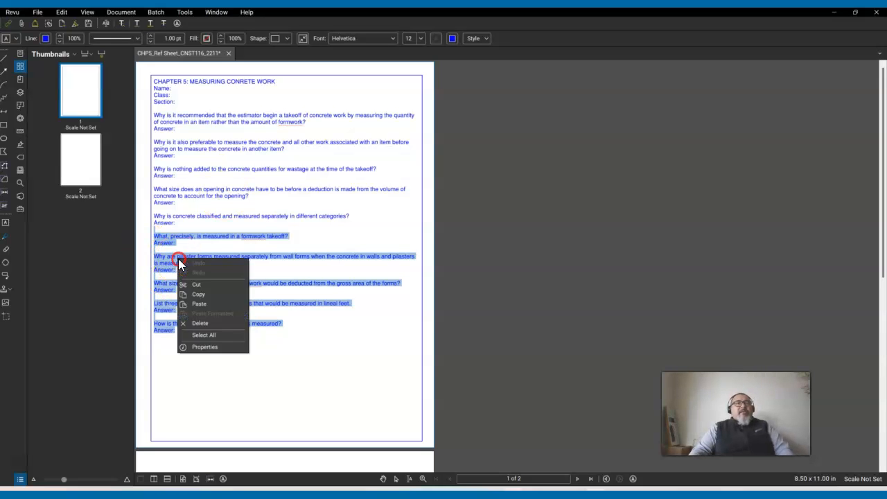
{"action": "left_click", "coordinate": [199, 291]}
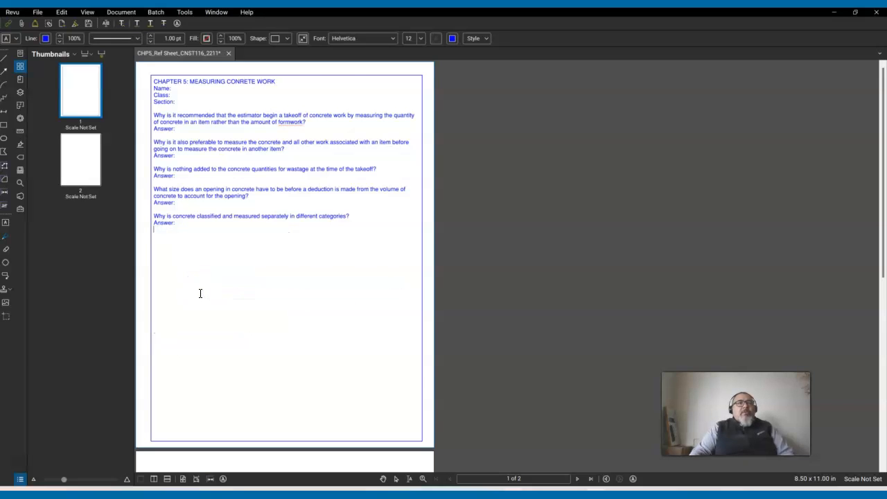
- Paste the cut formwork questions as a separate text box on the blank page 2
{"action": "scroll", "coordinate": [200, 294], "scroll_direction": "down", "scroll_amount": 5}
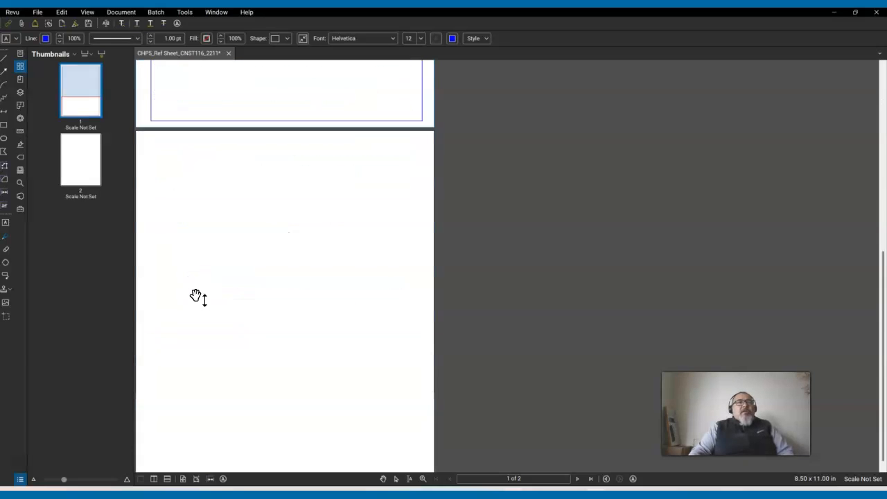
{"action": "scroll", "coordinate": [196, 296], "scroll_direction": "down", "scroll_amount": 1}
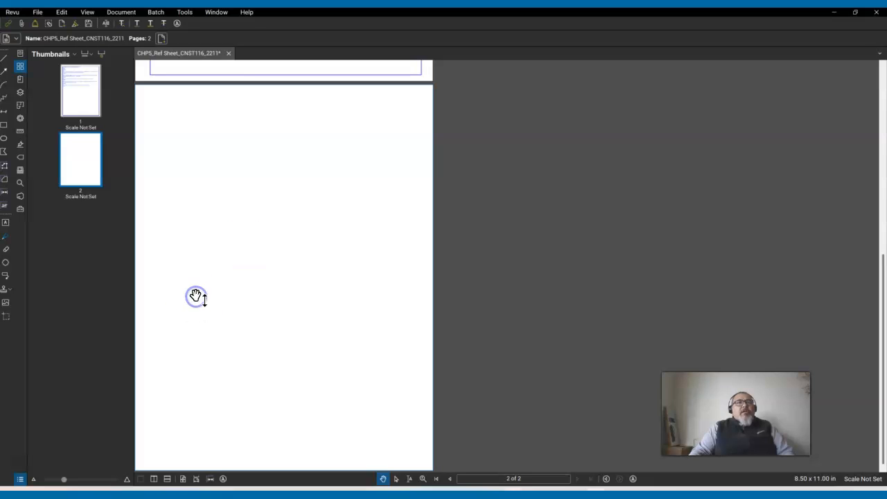
{"action": "middle_click", "coordinate": [196, 296]}
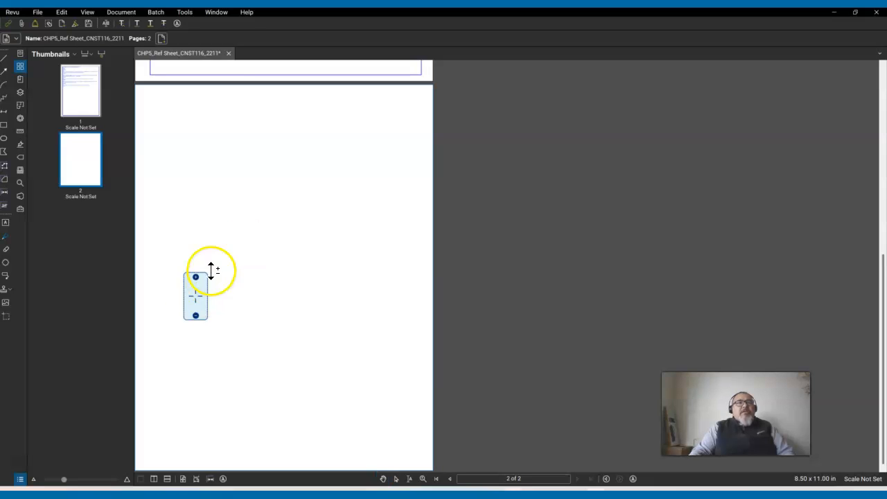
{"action": "left_click", "coordinate": [219, 234]}
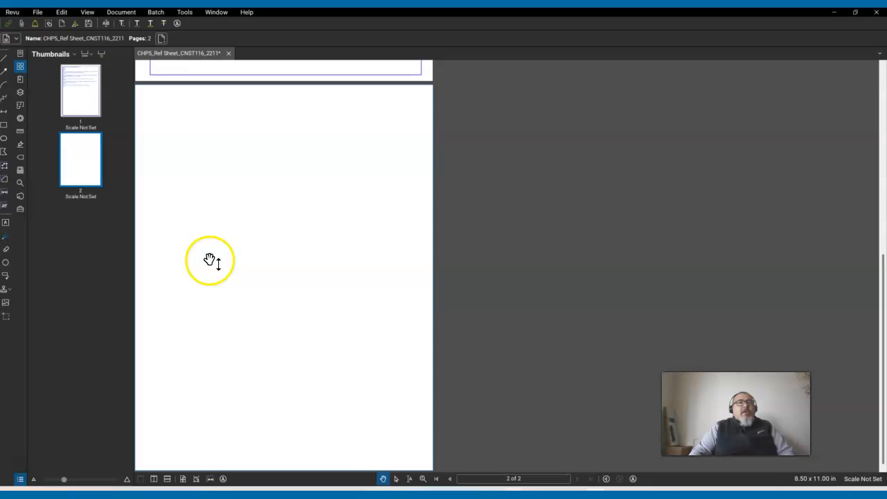
{"action": "right_click", "coordinate": [209, 260]}
{"action": "left_click", "coordinate": [214, 265]}
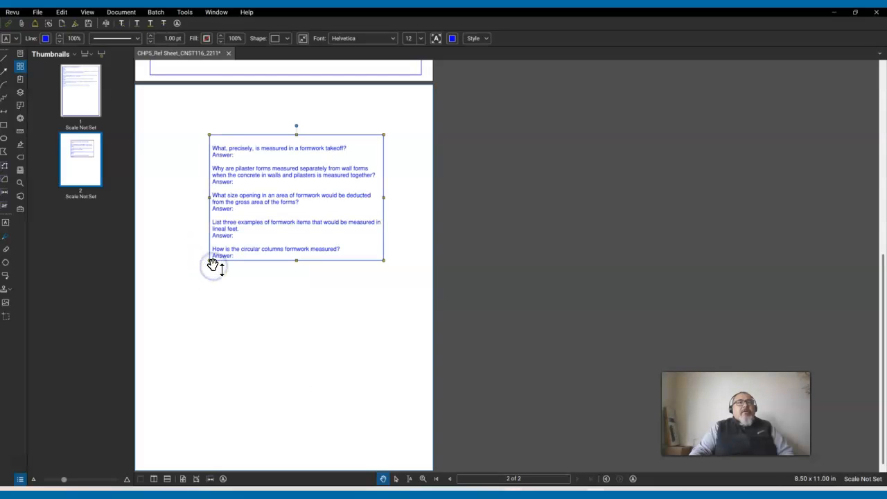
- Insert three blank lines below the first question's answer line in the page 1 text box
{"action": "scroll", "coordinate": [248, 321], "scroll_direction": "up", "scroll_amount": 5}
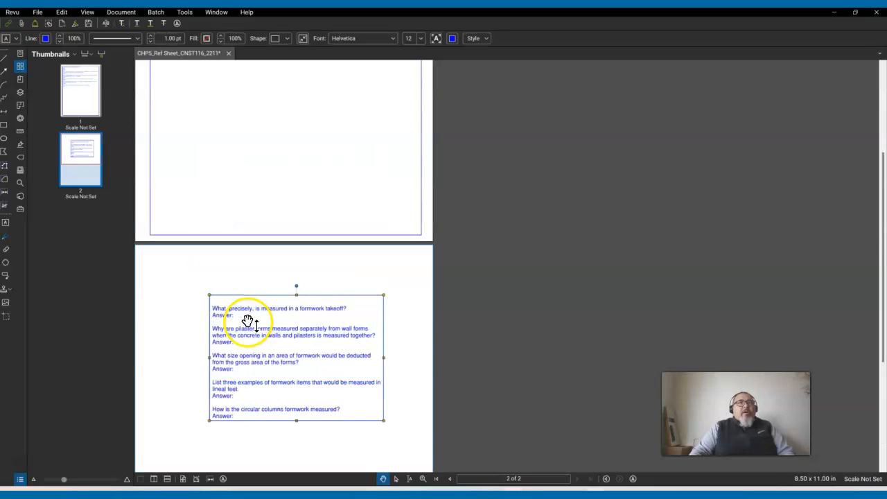
{"action": "scroll", "coordinate": [239, 318], "scroll_direction": "down", "scroll_amount": 3}
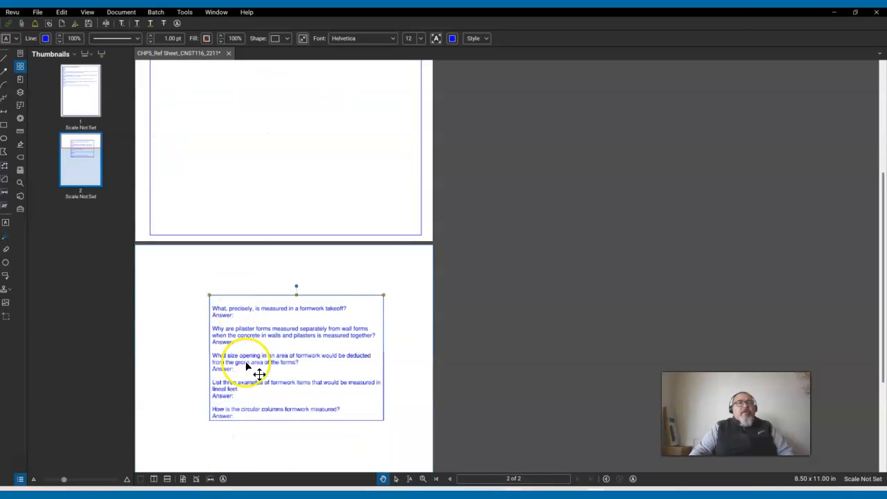
{"action": "scroll", "coordinate": [264, 391], "scroll_direction": "up", "scroll_amount": 2}
{"action": "scroll", "coordinate": [243, 336], "scroll_direction": "up", "scroll_amount": 4}
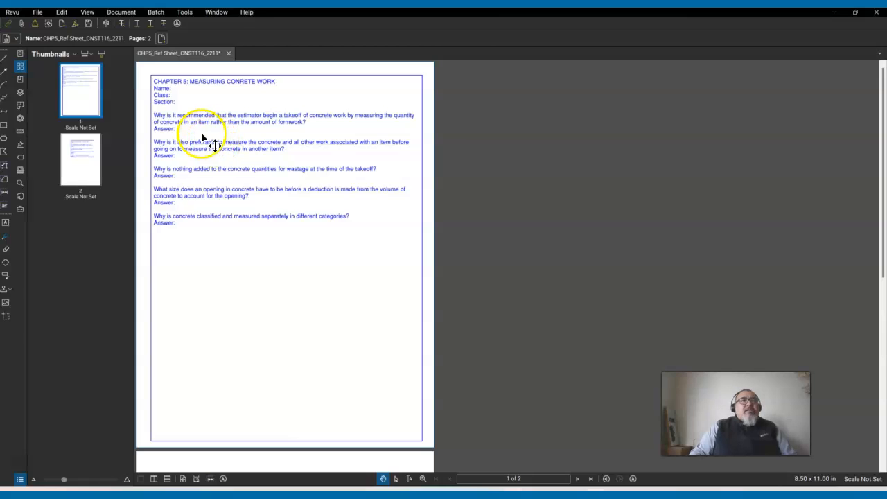
{"action": "left_click", "coordinate": [200, 132]}
{"action": "key", "text": "Return"}
{"action": "key", "text": "Return"}
{"action": "key", "text": "Return"}
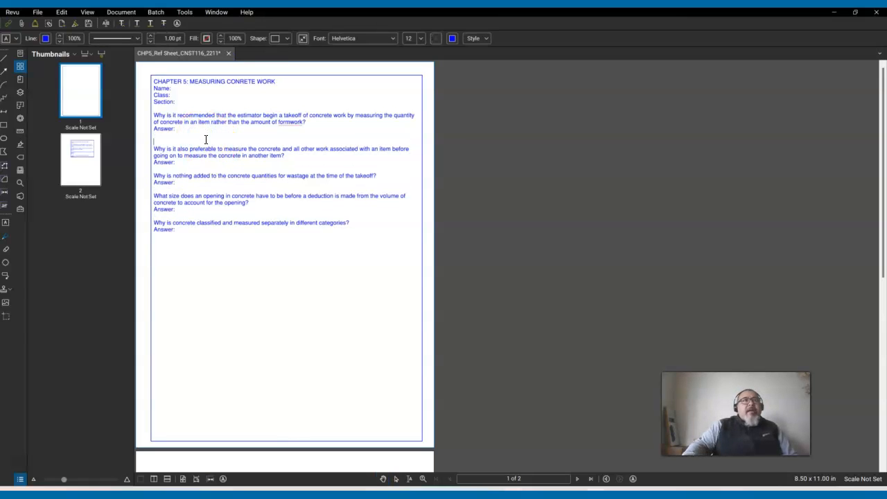
- Insert four blank lines below the answer line of the second question, about measuring all work associated with an item
{"action": "left_click", "coordinate": [181, 174]}
{"action": "key", "text": "Return"}
{"action": "key", "text": "Return"}
{"action": "key", "text": "Return"}
{"action": "key", "text": "Return"}
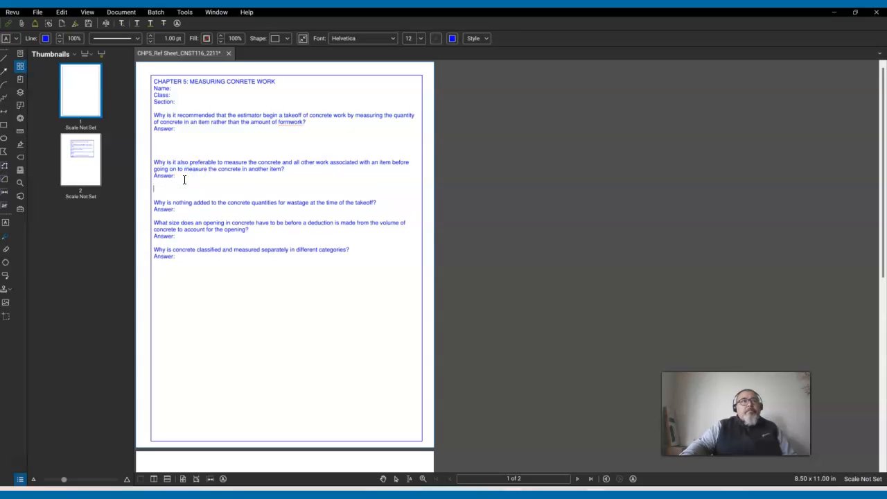
- Insert four blank lines below the answer line of the third question, about wastage in the concrete quantities
{"action": "left_click", "coordinate": [183, 236]}
{"action": "left_click", "coordinate": [187, 228]}
{"action": "key", "text": "Return"}
{"action": "key", "text": "Return"}
{"action": "key", "text": "Return"}
{"action": "key", "text": "Return"}
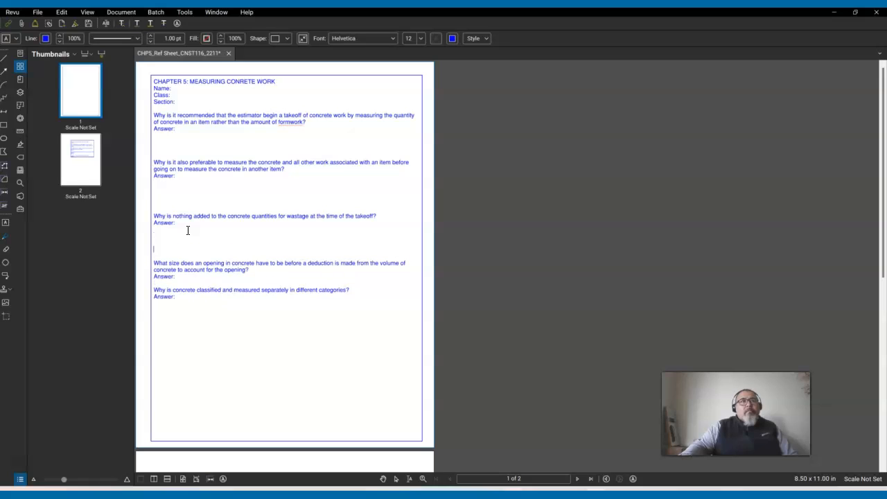
- Insert two blank lines below the answer line of the fourth question, about the size of openings in concrete
{"action": "left_click", "coordinate": [210, 293]}
{"action": "left_click", "coordinate": [196, 281]}
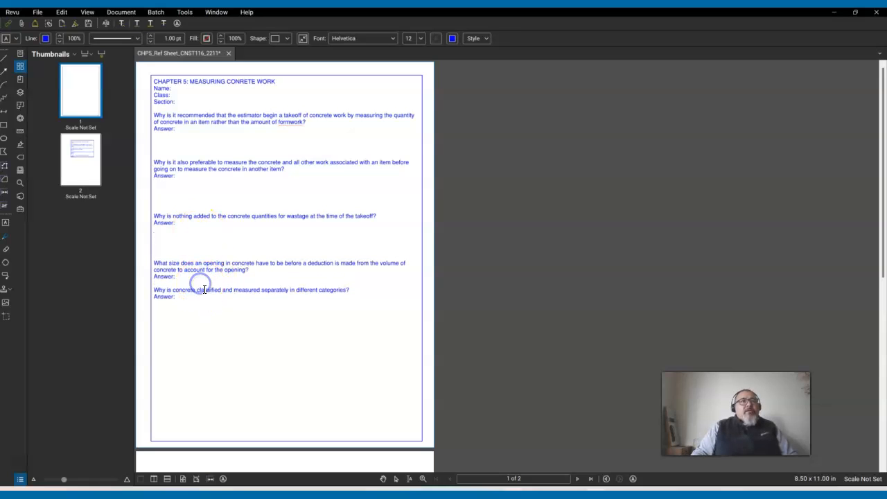
{"action": "key", "text": "Return"}
{"action": "key", "text": "Return"}
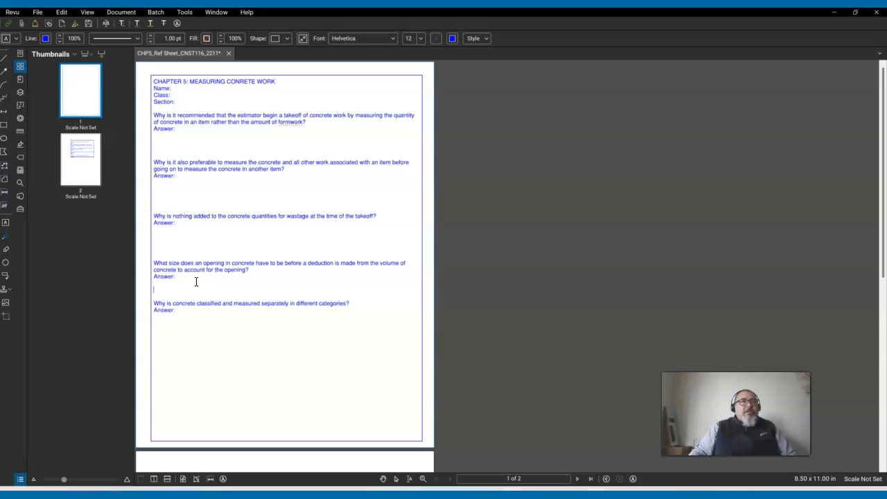
- Enlarge the first question's answer space with four more blank lines
{"action": "left_click", "coordinate": [194, 136]}
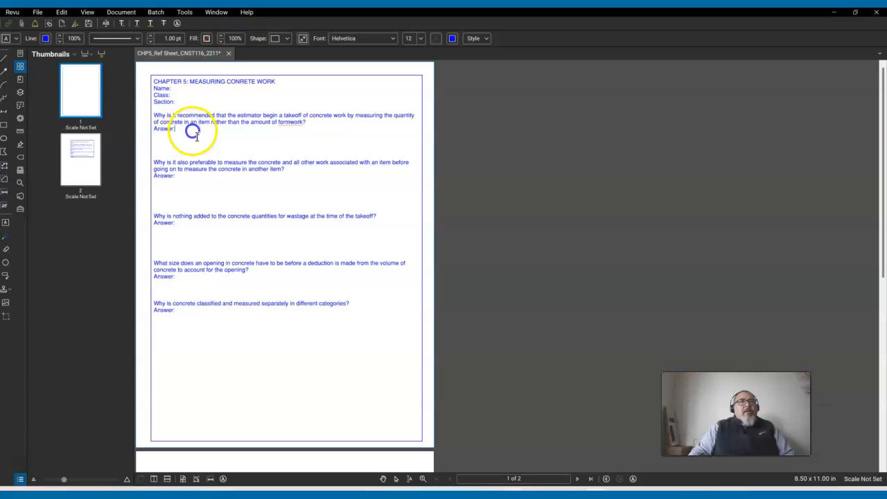
{"action": "key", "text": "Return"}
{"action": "key", "text": "Return"}
{"action": "key", "text": "Return"}
{"action": "key", "text": "Return"}
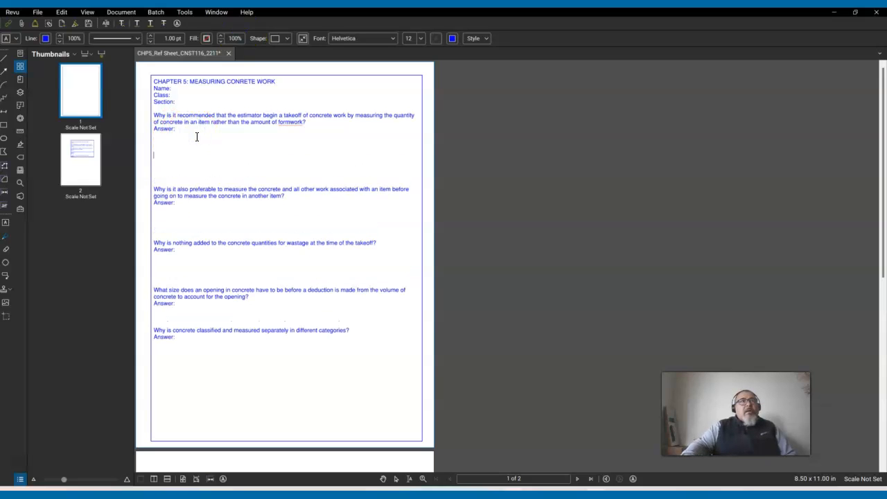
- Enlarge the second question's answer space with four more blank lines
{"action": "left_click", "coordinate": [182, 212]}
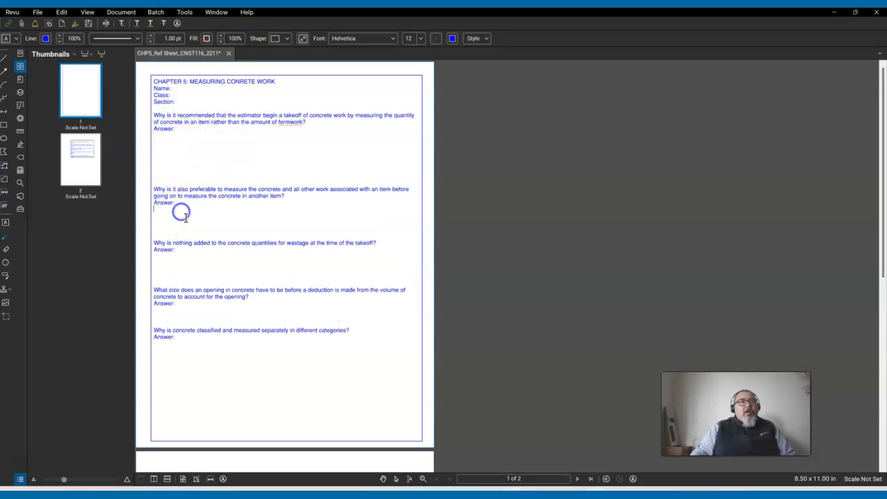
{"action": "key", "text": "Return"}
{"action": "key", "text": "Return"}
{"action": "key", "text": "Return"}
{"action": "key", "text": "Return"}
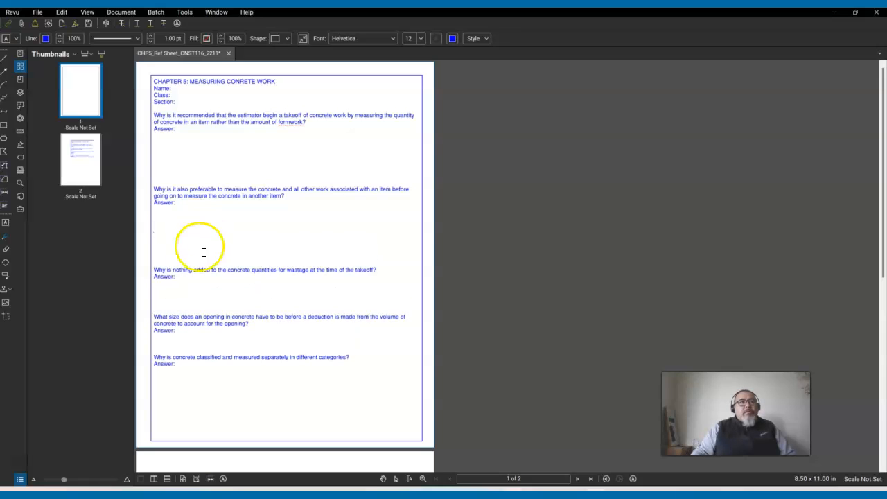
- Add three more blank lines to the third question's answer space and two more to the fourth's
{"action": "left_click", "coordinate": [187, 286]}
{"action": "key", "text": "Return"}
{"action": "key", "text": "Return"}
{"action": "key", "text": "Return"}
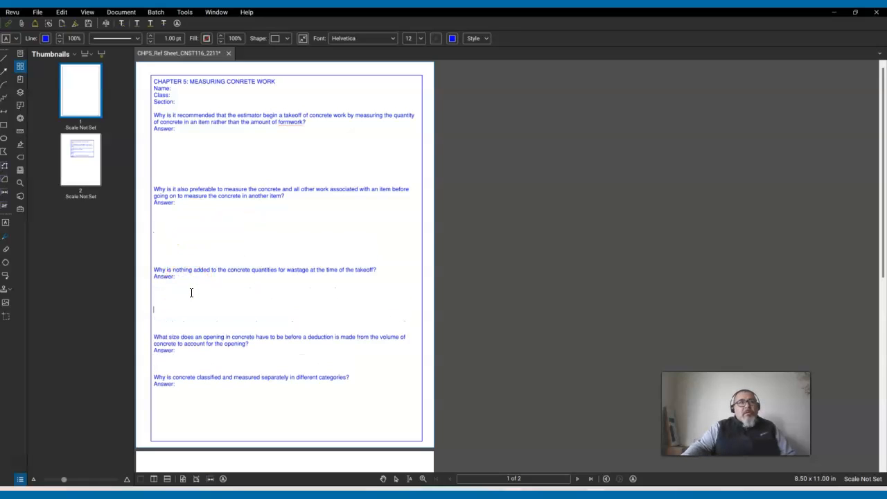
{"action": "left_click", "coordinate": [195, 364]}
{"action": "key", "text": "Return"}
{"action": "key", "text": "Return"}
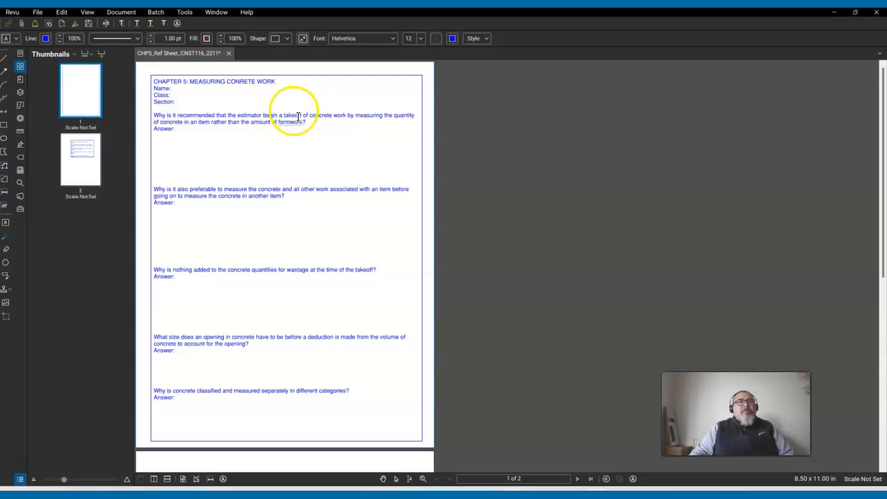
- Stretch the second page's text box up to the page's top margin and out to both side margins, like the first page's box
{"action": "scroll", "coordinate": [330, 326], "scroll_direction": "down", "scroll_amount": 1}
{"action": "scroll", "coordinate": [330, 329], "scroll_direction": "down", "scroll_amount": 1}
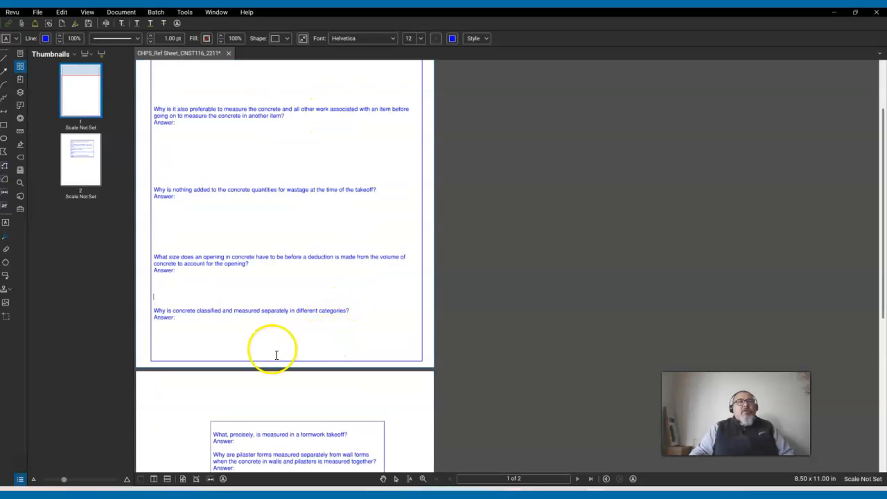
{"action": "left_click", "coordinate": [155, 400]}
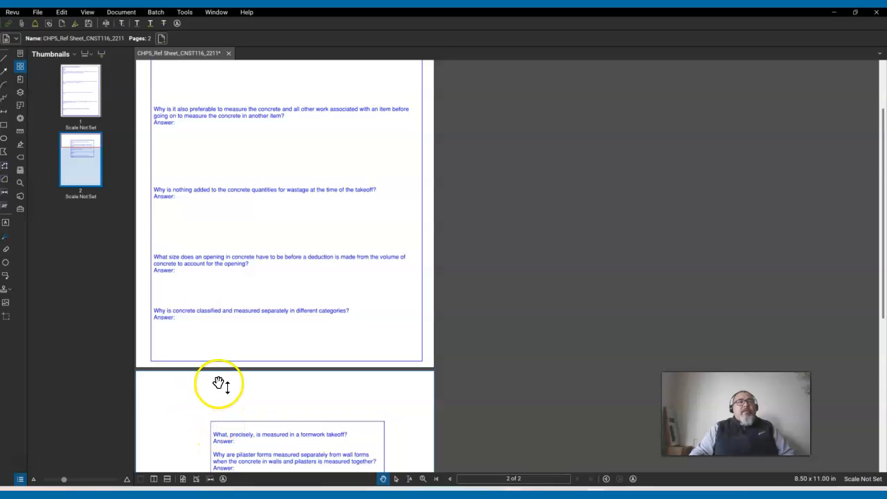
{"action": "scroll", "coordinate": [219, 385], "scroll_direction": "down", "scroll_amount": 3}
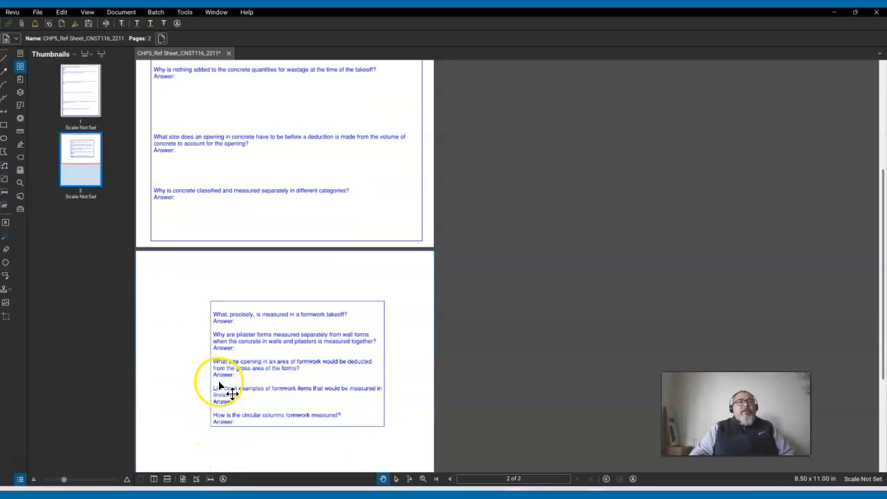
{"action": "left_click", "coordinate": [230, 308]}
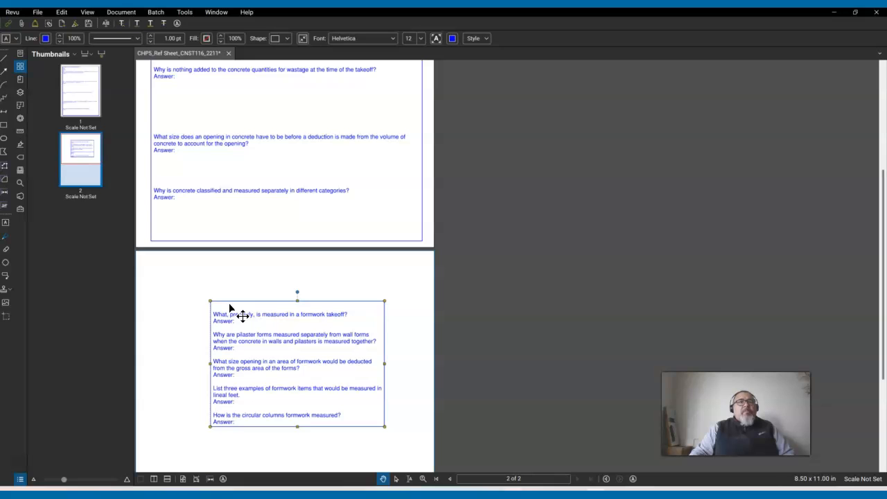
{"action": "left_click_drag", "start_coordinate": [210, 302], "coordinate": [151, 262]}
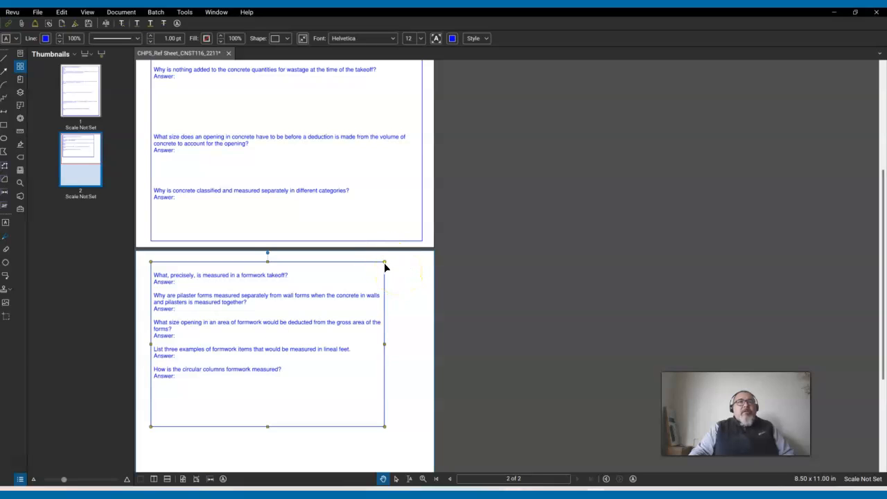
{"action": "left_click_drag", "start_coordinate": [384, 263], "coordinate": [419, 264]}
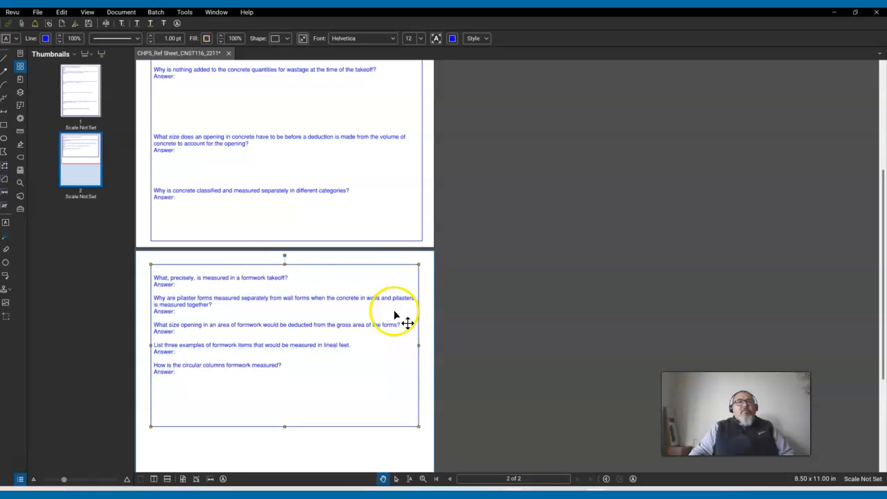
- Extend the second page's text box down to the page's bottom margin
{"action": "scroll", "coordinate": [394, 310], "scroll_direction": "down", "scroll_amount": 3}
{"action": "scroll", "coordinate": [394, 310], "scroll_direction": "down", "scroll_amount": 1}
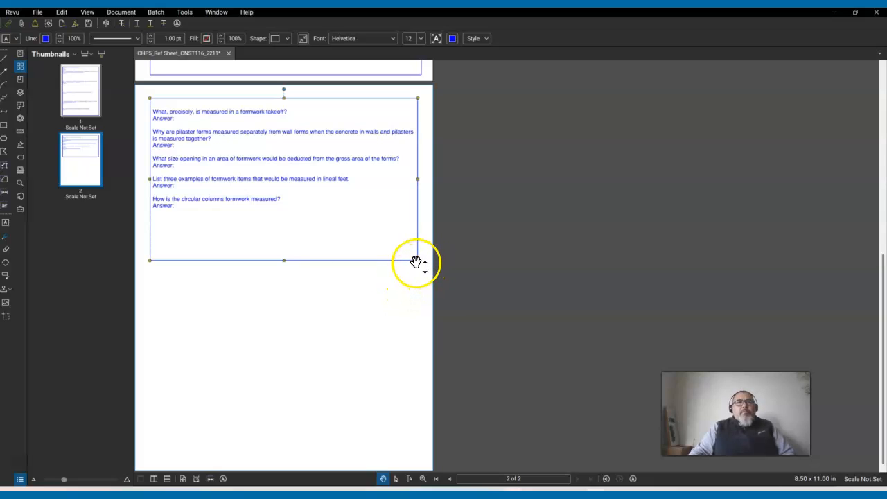
{"action": "left_click_drag", "start_coordinate": [419, 261], "coordinate": [419, 458]}
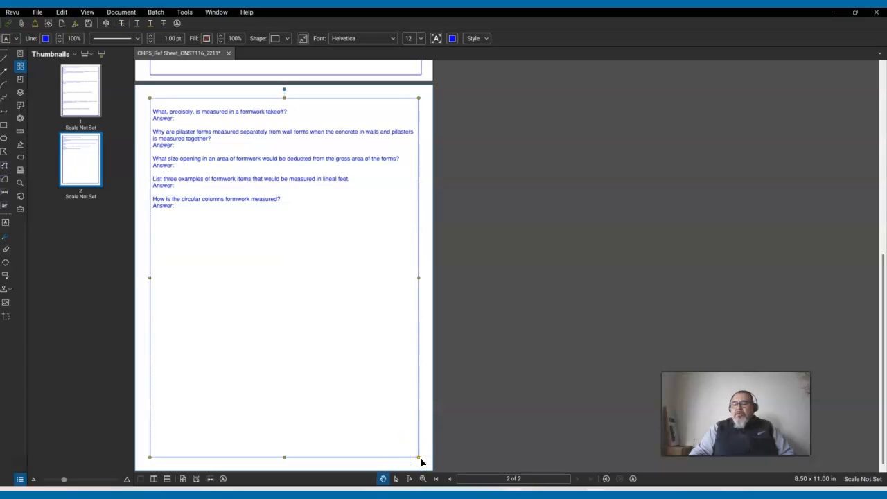
{"action": "scroll", "coordinate": [400, 428], "scroll_direction": "up", "scroll_amount": 4}
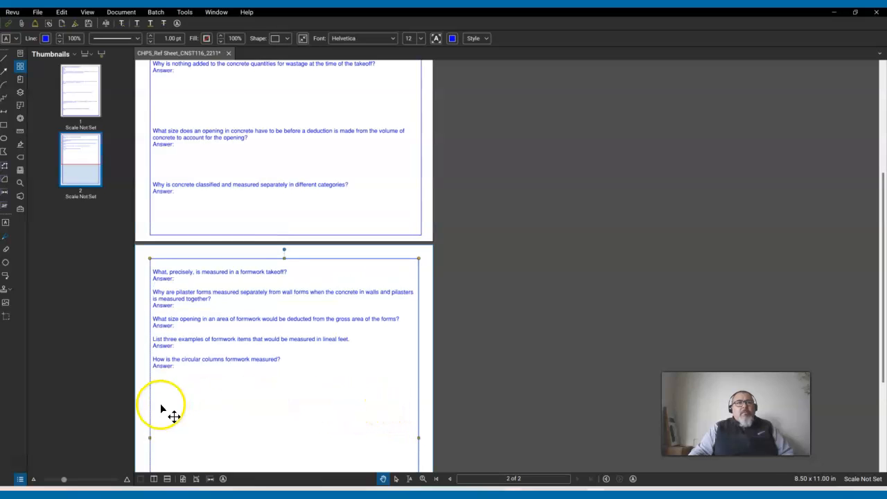
{"action": "left_click", "coordinate": [142, 406]}
- Compare the question layout and answer spacing across the first and second pages
{"action": "scroll", "coordinate": [226, 404], "scroll_direction": "up", "scroll_amount": 5}
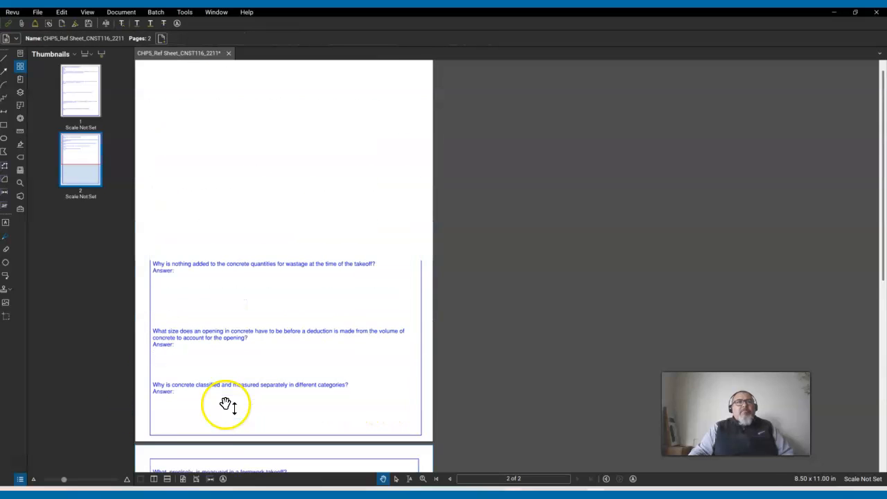
{"action": "scroll", "coordinate": [225, 404], "scroll_direction": "down", "scroll_amount": 4}
{"action": "scroll", "coordinate": [226, 403], "scroll_direction": "up", "scroll_amount": 3}
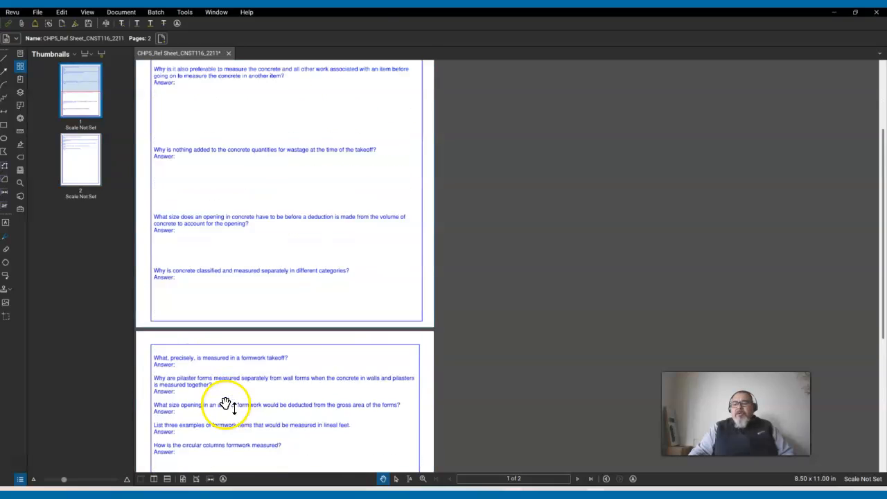
{"action": "scroll", "coordinate": [225, 404], "scroll_direction": "down", "scroll_amount": 4}
{"action": "scroll", "coordinate": [225, 403], "scroll_direction": "up", "scroll_amount": 5}
{"action": "scroll", "coordinate": [225, 403], "scroll_direction": "down", "scroll_amount": 5}
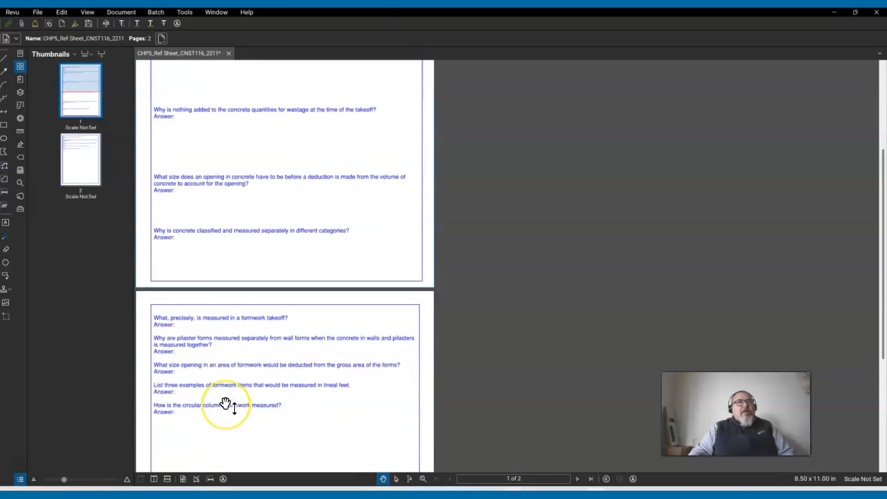
{"action": "scroll", "coordinate": [226, 404], "scroll_direction": "up", "scroll_amount": 1}
{"action": "scroll", "coordinate": [225, 403], "scroll_direction": "down", "scroll_amount": 1}
{"action": "scroll", "coordinate": [225, 404], "scroll_direction": "up", "scroll_amount": 1}
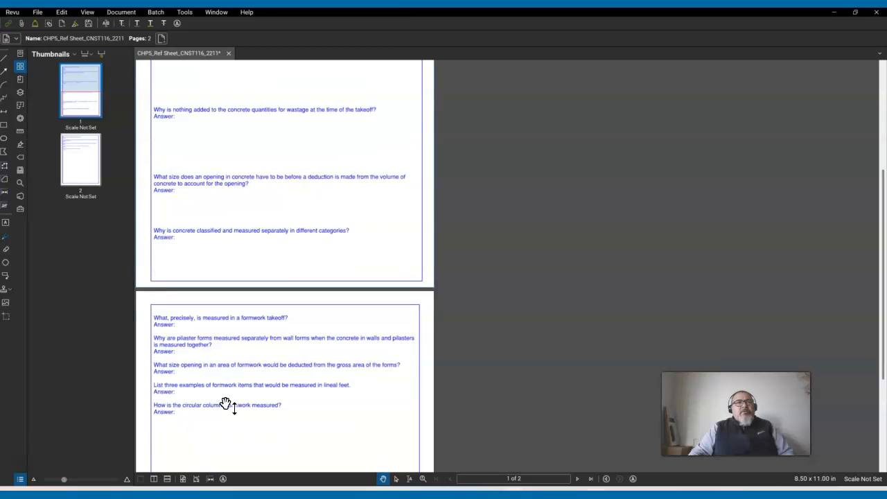
{"action": "scroll", "coordinate": [225, 403], "scroll_direction": "down", "scroll_amount": 2}
{"action": "scroll", "coordinate": [225, 403], "scroll_direction": "up", "scroll_amount": 2}
{"action": "scroll", "coordinate": [225, 404], "scroll_direction": "down", "scroll_amount": 2}
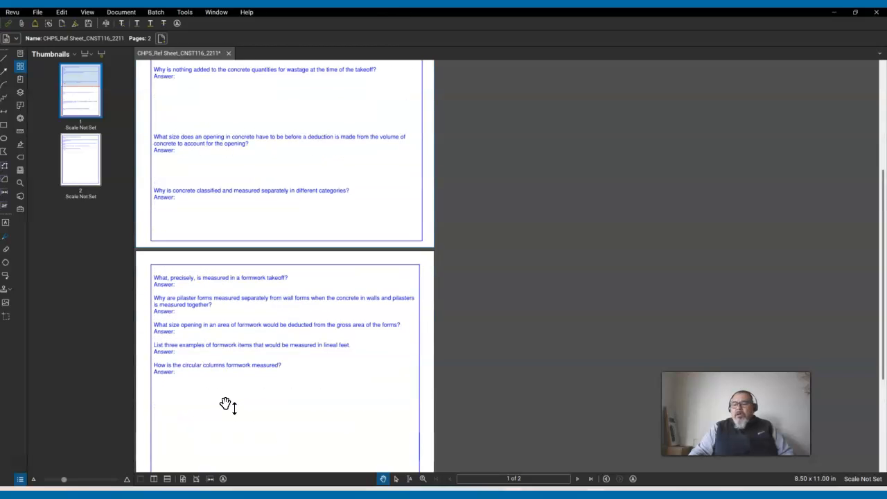
{"action": "scroll", "coordinate": [225, 404], "scroll_direction": "up", "scroll_amount": 2}
{"action": "scroll", "coordinate": [225, 403], "scroll_direction": "up", "scroll_amount": 3}
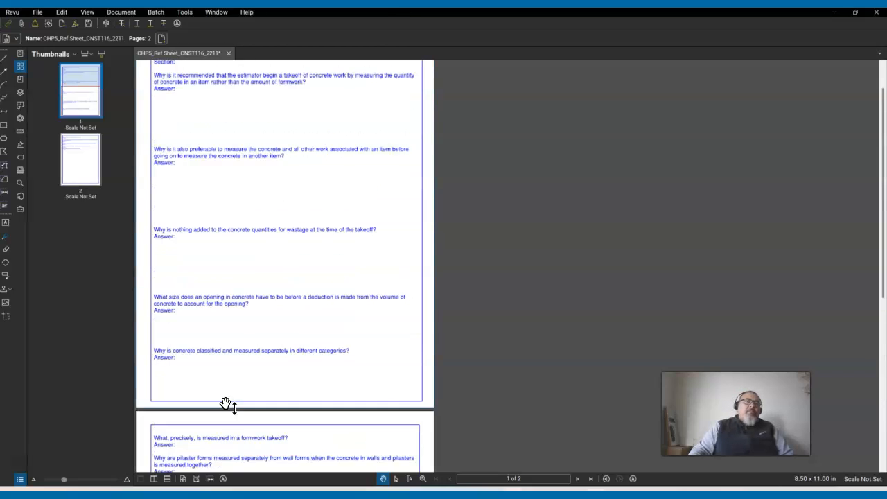
{"action": "scroll", "coordinate": [225, 403], "scroll_direction": "down", "scroll_amount": 3}
{"action": "scroll", "coordinate": [225, 403], "scroll_direction": "down", "scroll_amount": 1}
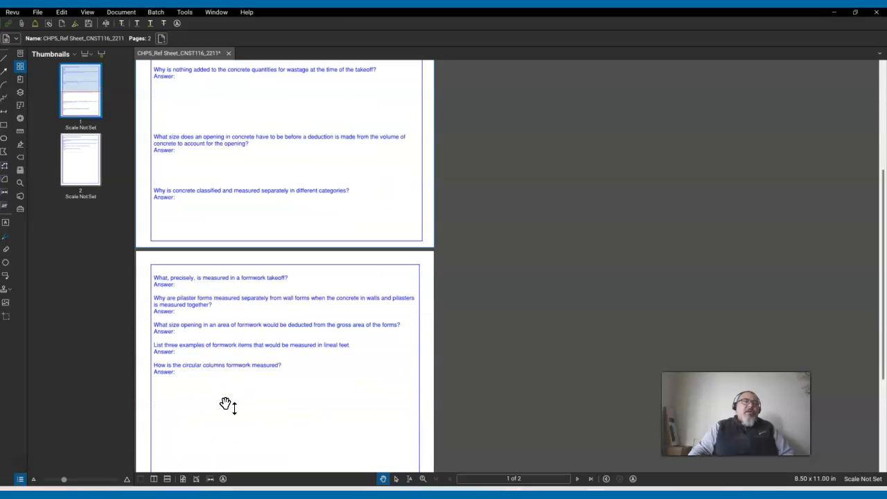
{"action": "double_click", "coordinate": [226, 404]}
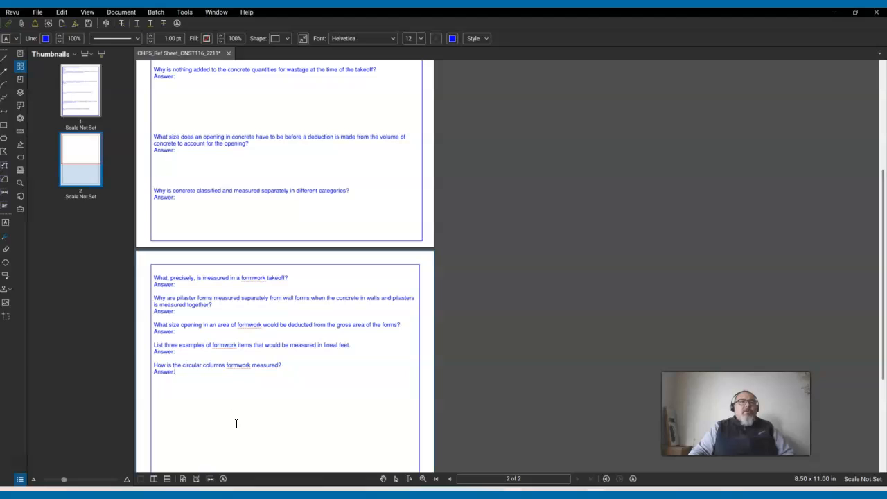
{"action": "left_click", "coordinate": [236, 415]}
{"action": "left_click", "coordinate": [143, 406]}
{"action": "left_click", "coordinate": [143, 406]}
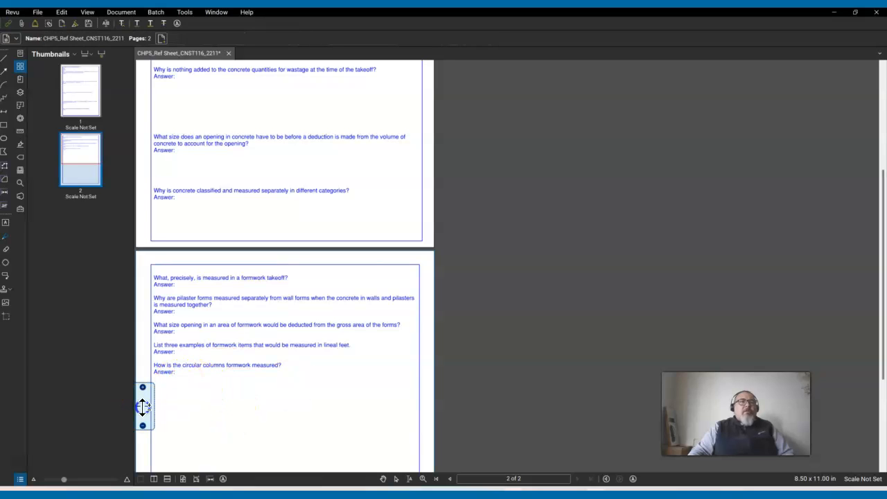
{"action": "scroll", "coordinate": [143, 406], "scroll_direction": "down", "scroll_amount": 3}
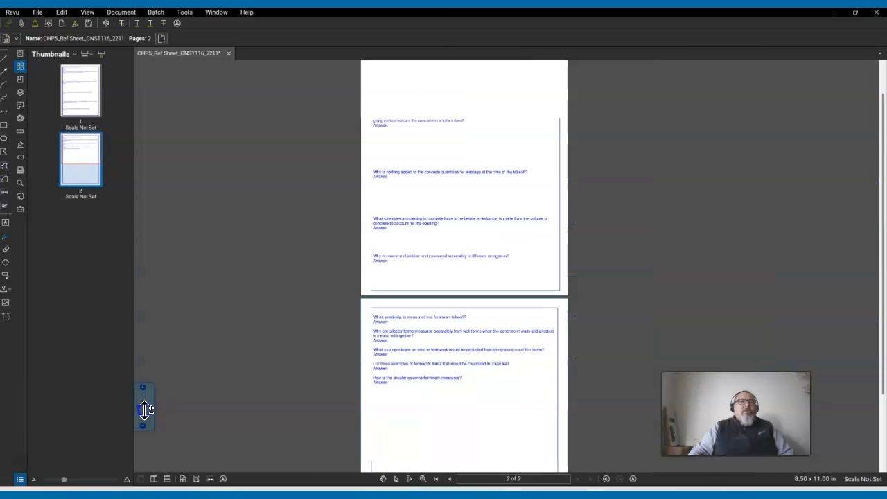
{"action": "left_click_drag", "start_coordinate": [147, 414], "coordinate": [149, 424]}
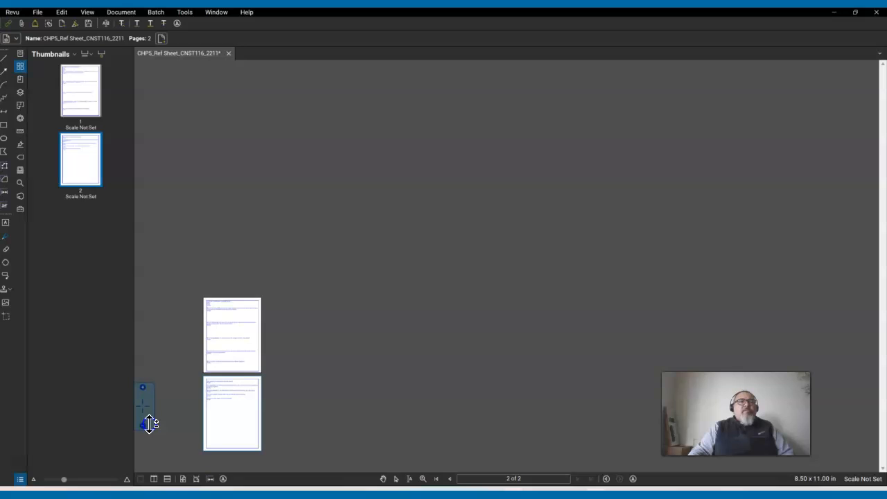
{"action": "key", "text": "Escape"}
{"action": "left_click", "coordinate": [202, 412]}
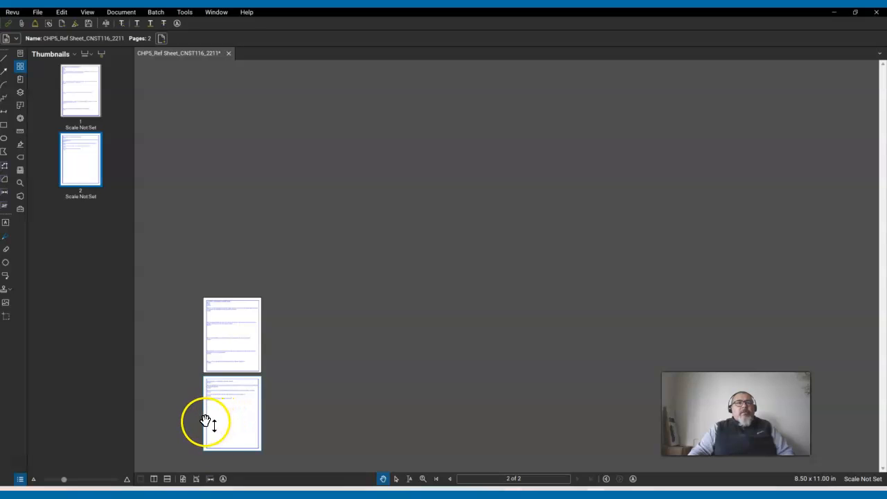
{"action": "left_click", "coordinate": [208, 422]}
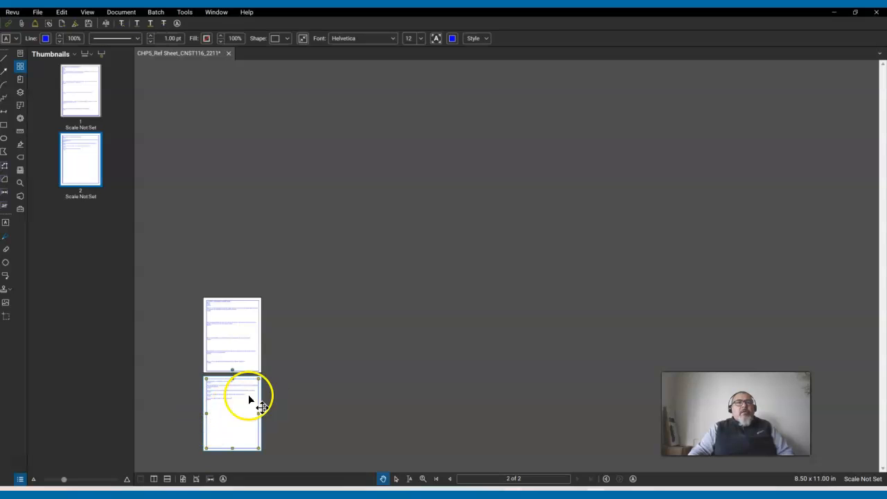
{"action": "left_click", "coordinate": [297, 375]}
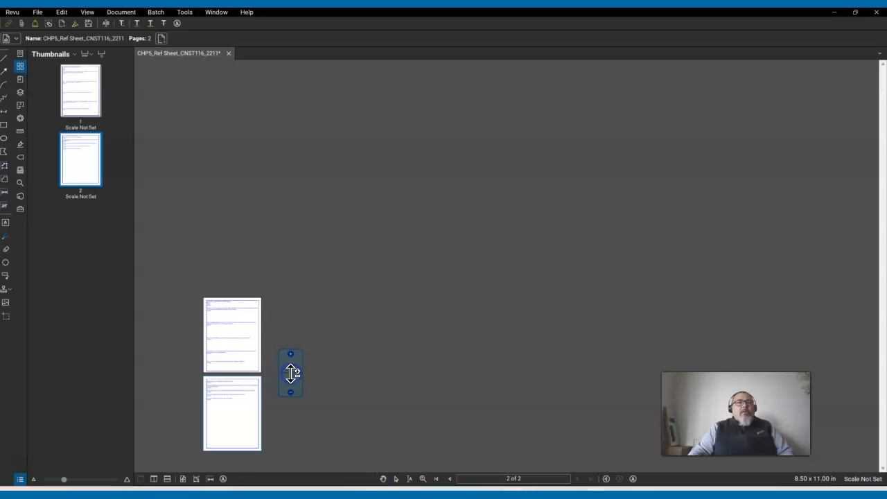
{"action": "scroll", "coordinate": [291, 373], "scroll_direction": "up", "scroll_amount": 3}
{"action": "left_click_drag", "start_coordinate": [293, 358], "coordinate": [432, 249]}
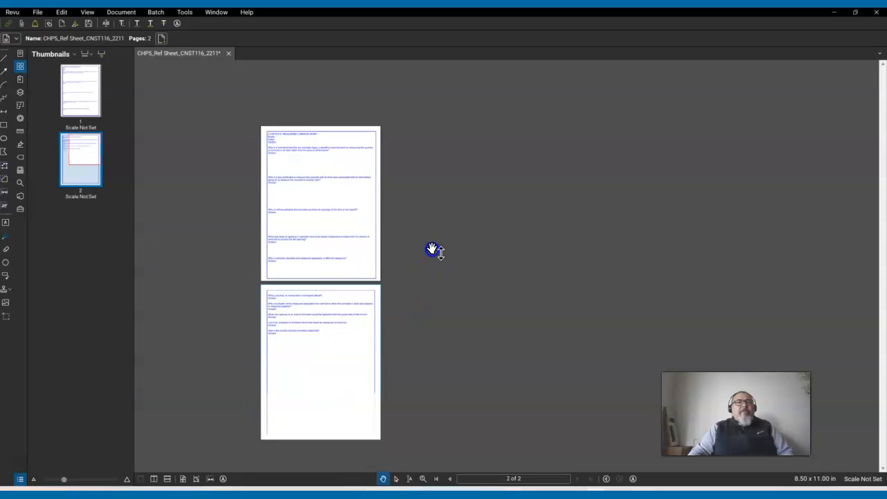
{"action": "left_click", "coordinate": [284, 312]}
{"action": "double_click", "coordinate": [286, 313]}
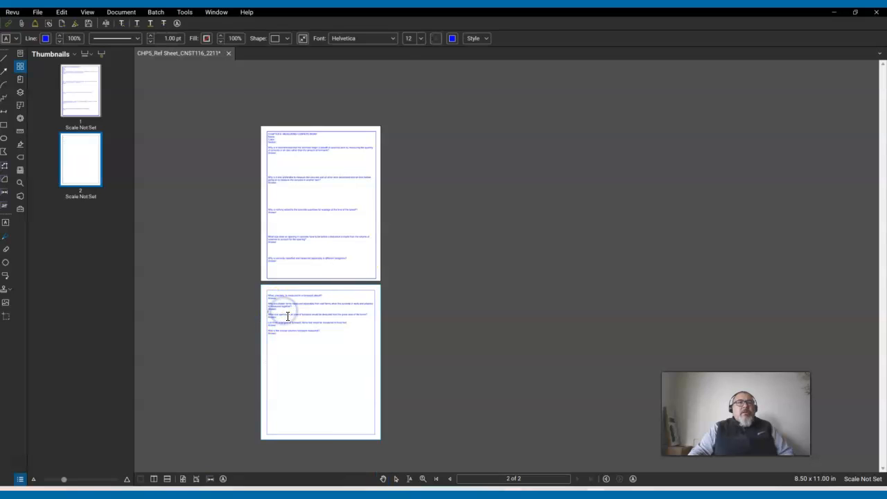
{"action": "left_click", "coordinate": [295, 381]}
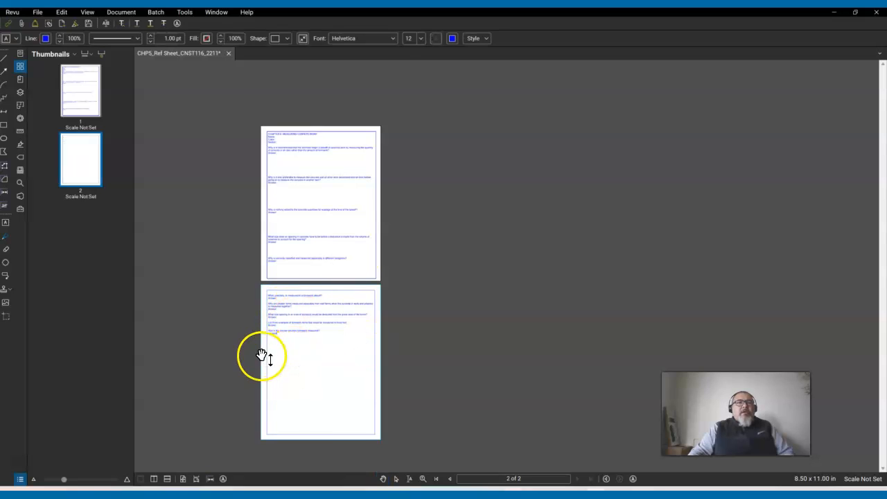
{"action": "left_click", "coordinate": [264, 357]}
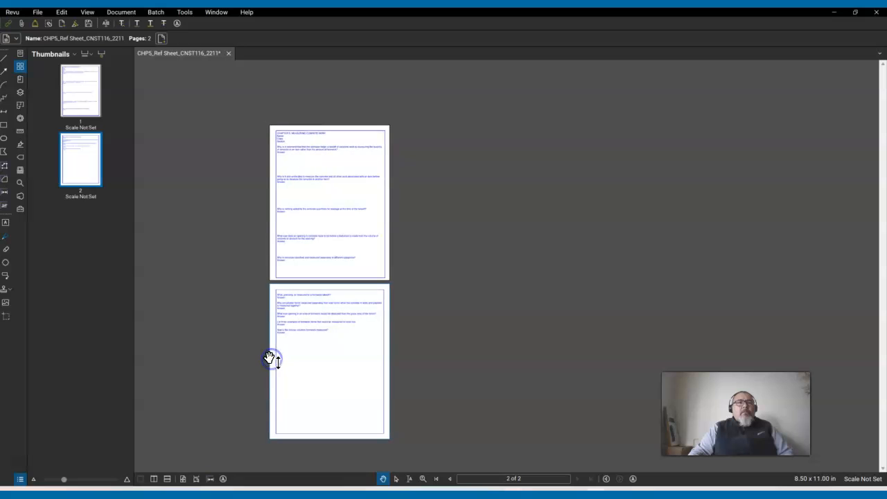
{"action": "left_click", "coordinate": [273, 356]}
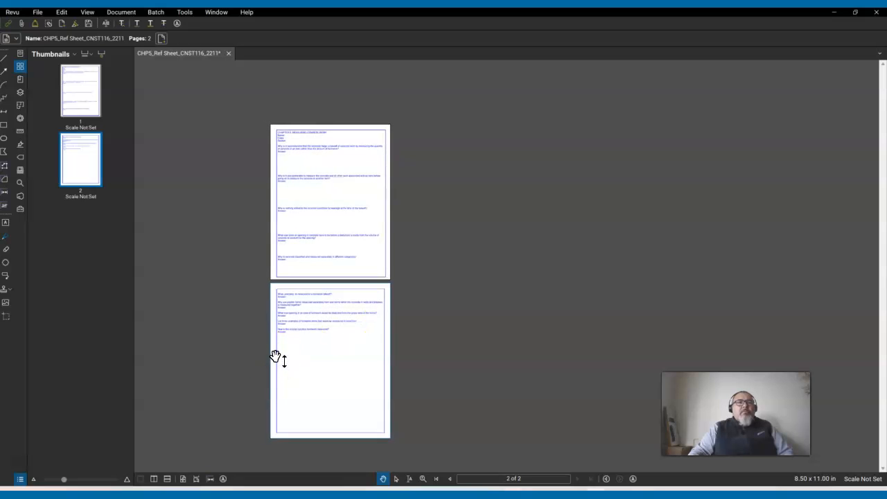
- Insert six blank lines below the answer line of the second page's first question, about what is measured in a formwork takeoff
{"action": "middle_click", "coordinate": [276, 357]}
{"action": "middle_click", "coordinate": [274, 341]}
{"action": "middle_click", "coordinate": [275, 342]}
{"action": "scroll", "coordinate": [276, 340], "scroll_direction": "up", "scroll_amount": 5}
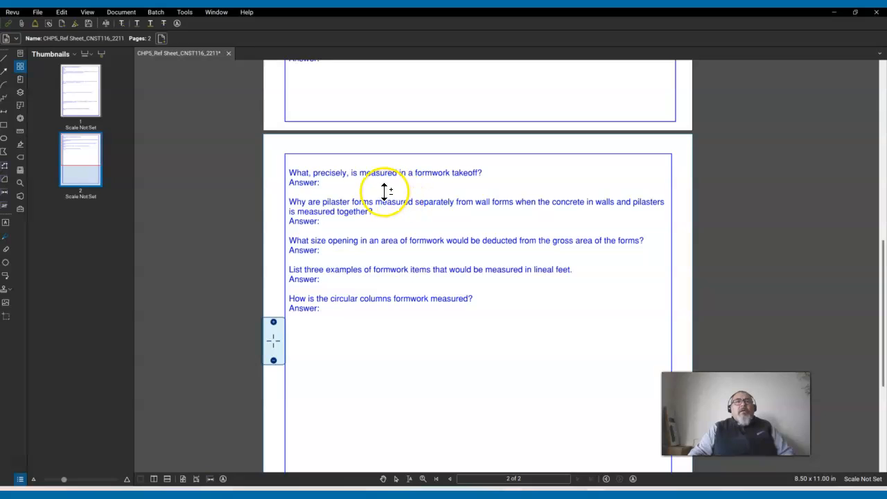
{"action": "double_click", "coordinate": [383, 189]}
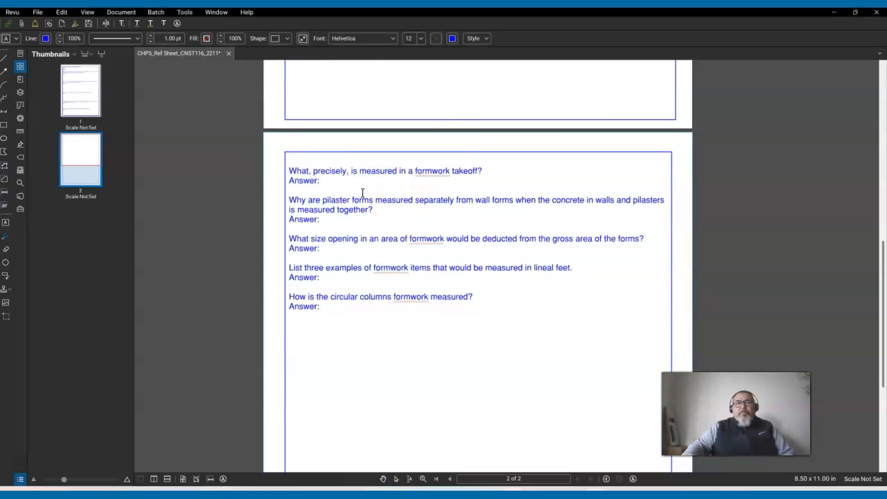
{"action": "key", "text": "Return"}
{"action": "key", "text": "Return"}
{"action": "key", "text": "Return"}
{"action": "key", "text": "Return"}
{"action": "key", "text": "Return"}
{"action": "key", "text": "Return"}
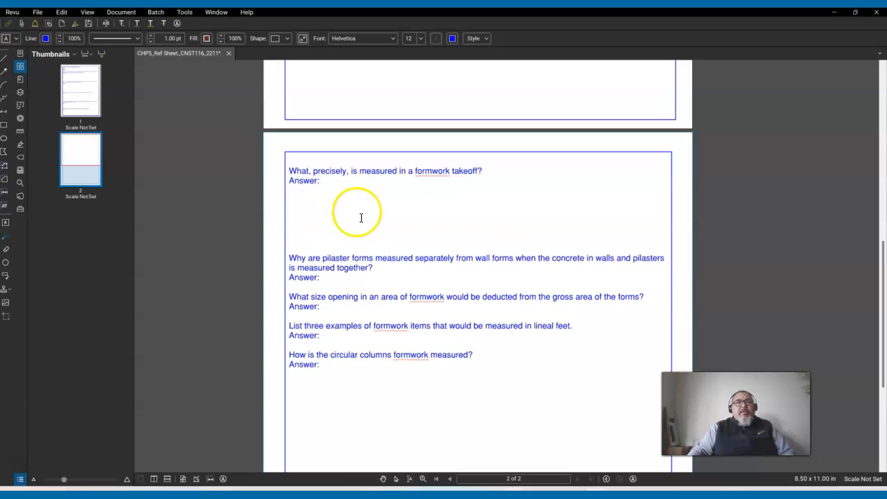
- Add four blank lines below the answer line of the pilaster forms question
{"action": "key", "text": "Return"}
{"action": "key", "text": "Return"}
{"action": "key", "text": "Return"}
{"action": "key", "text": "Return"}
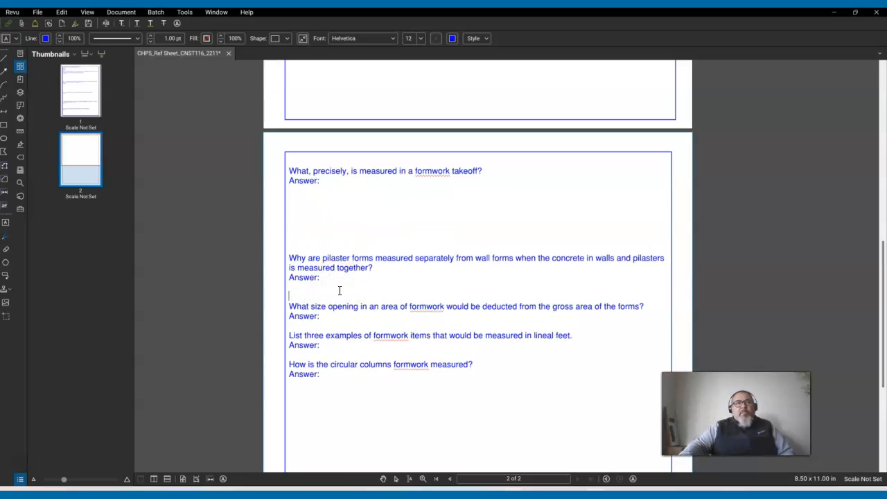
- Add four blank lines below the answer line of the question about the opening size deducted from the formwork area
{"action": "left_click", "coordinate": [319, 344]}
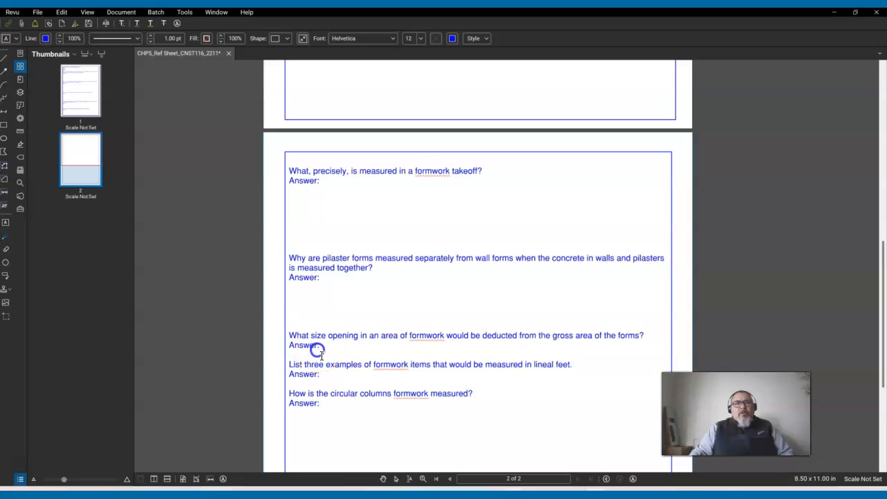
{"action": "key", "text": "Return"}
{"action": "key", "text": "Return"}
{"action": "key", "text": "Return"}
{"action": "key", "text": "Return"}
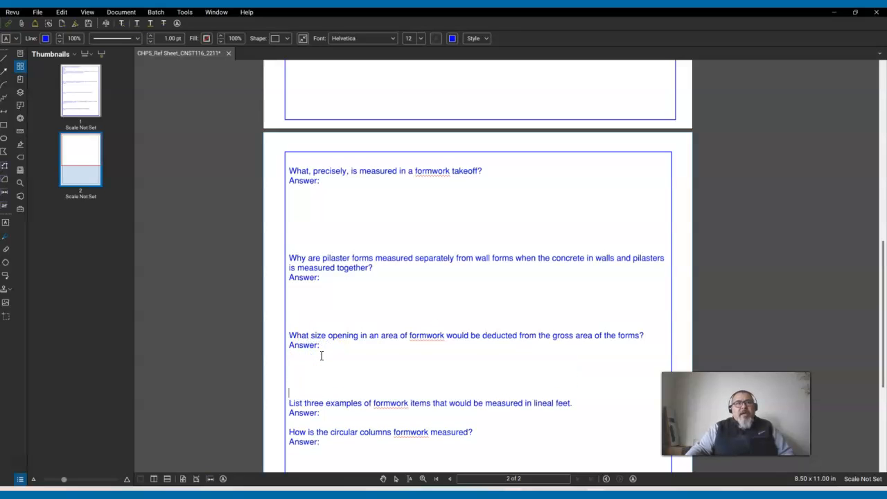
- Add four blank lines below the answer line of the question about formwork items measured in lineal feet, and finish editing the text box
{"action": "left_click", "coordinate": [321, 429]}
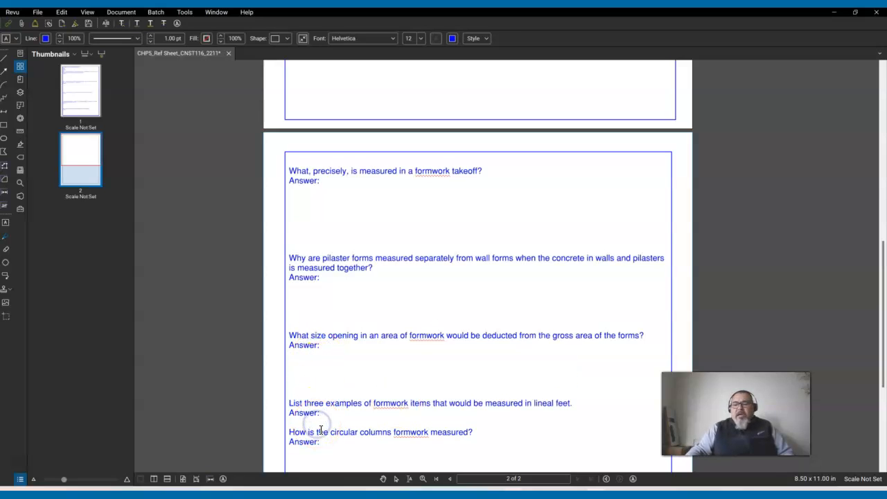
{"action": "key", "text": "Return"}
{"action": "key", "text": "Return"}
{"action": "key", "text": "Return"}
{"action": "key", "text": "Return"}
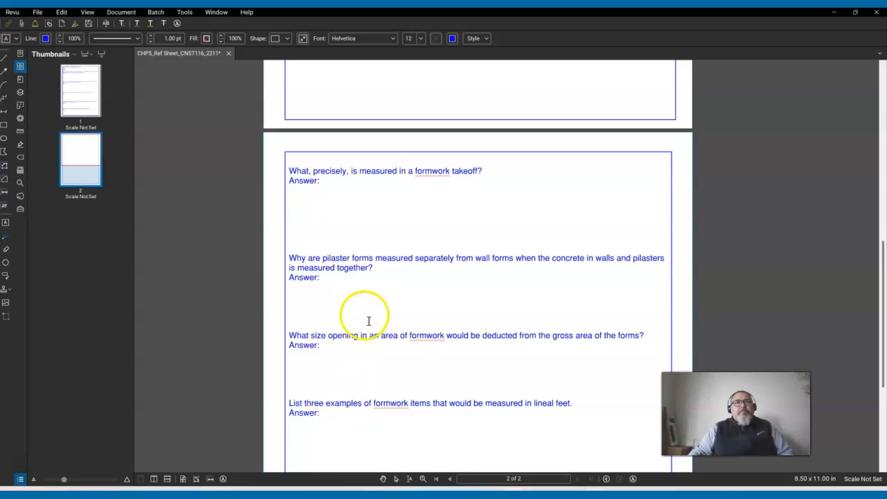
{"action": "scroll", "coordinate": [366, 329], "scroll_direction": "down", "scroll_amount": 3}
{"action": "scroll", "coordinate": [367, 329], "scroll_direction": "down", "scroll_amount": 2}
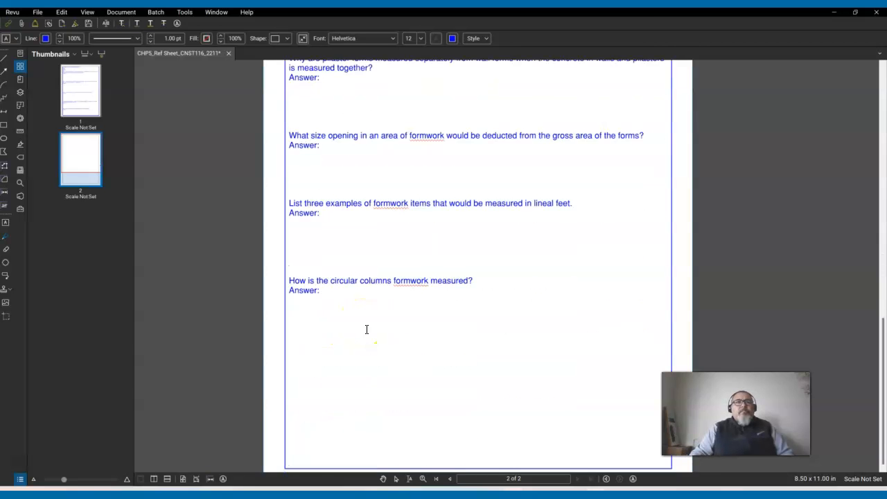
{"action": "scroll", "coordinate": [367, 329], "scroll_direction": "up", "scroll_amount": 3}
{"action": "left_click", "coordinate": [388, 292]}
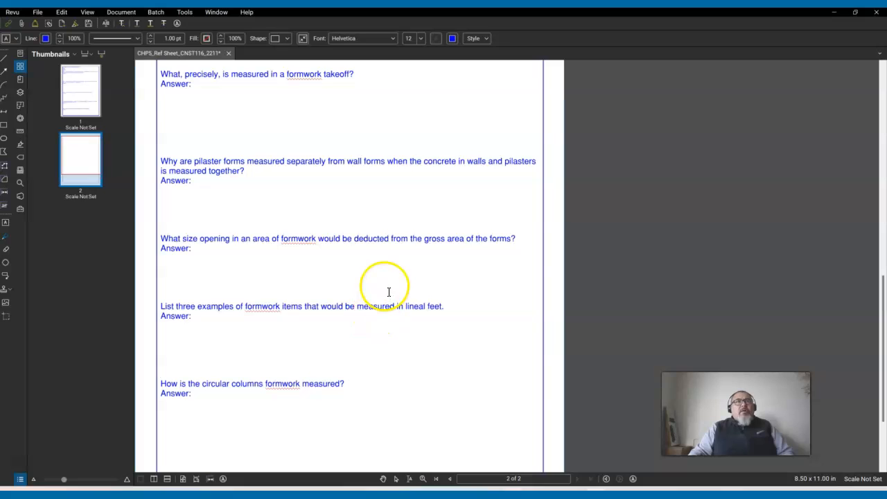
{"action": "left_click", "coordinate": [146, 326]}
- Save the completed two-page Chapter 5 reference sheet under its existing file name
{"action": "scroll", "coordinate": [145, 317], "scroll_direction": "up", "scroll_amount": 2}
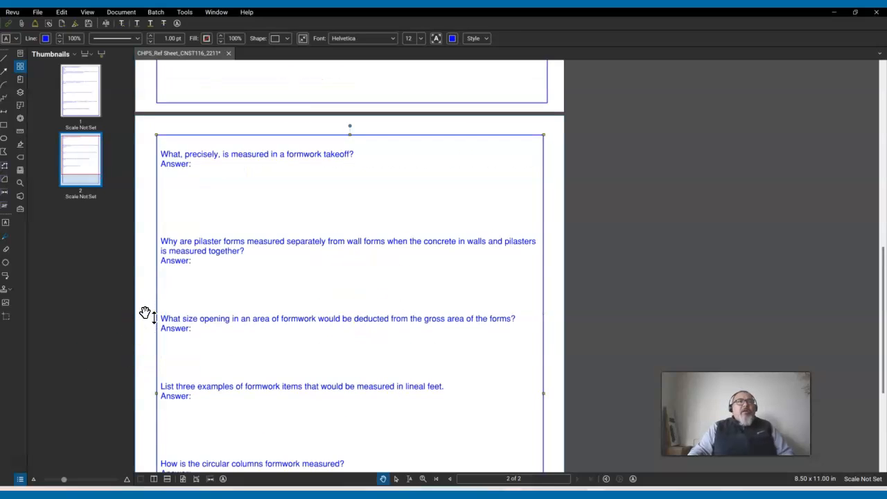
{"action": "scroll", "coordinate": [145, 314], "scroll_direction": "up", "scroll_amount": 4}
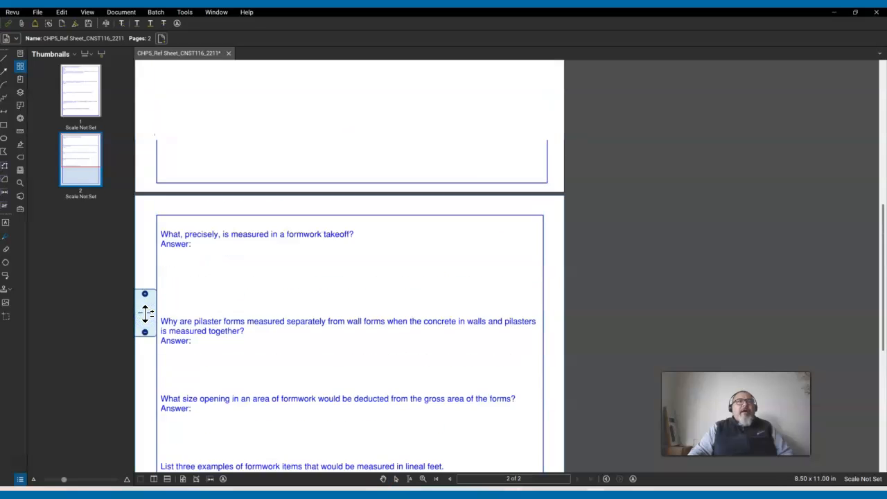
{"action": "scroll", "coordinate": [145, 313], "scroll_direction": "up", "scroll_amount": 7}
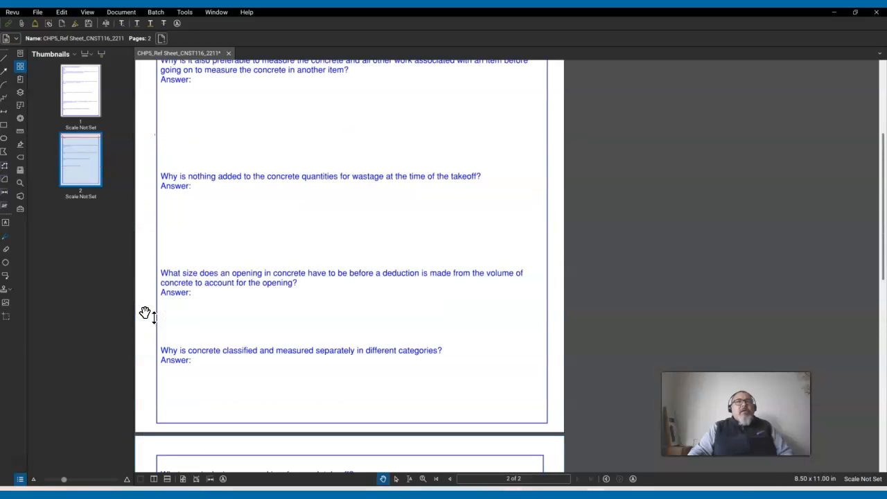
{"action": "scroll", "coordinate": [145, 313], "scroll_direction": "up", "scroll_amount": 2}
{"action": "left_click", "coordinate": [144, 289]}
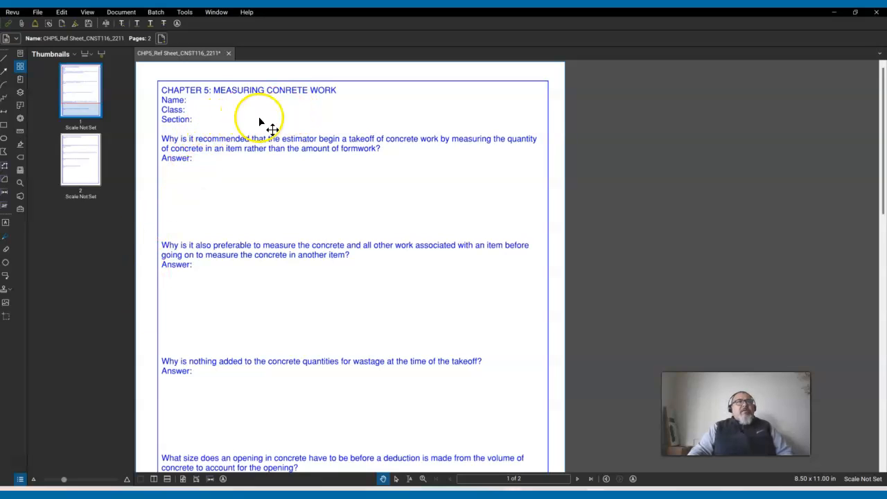
{"action": "left_click", "coordinate": [146, 207]}
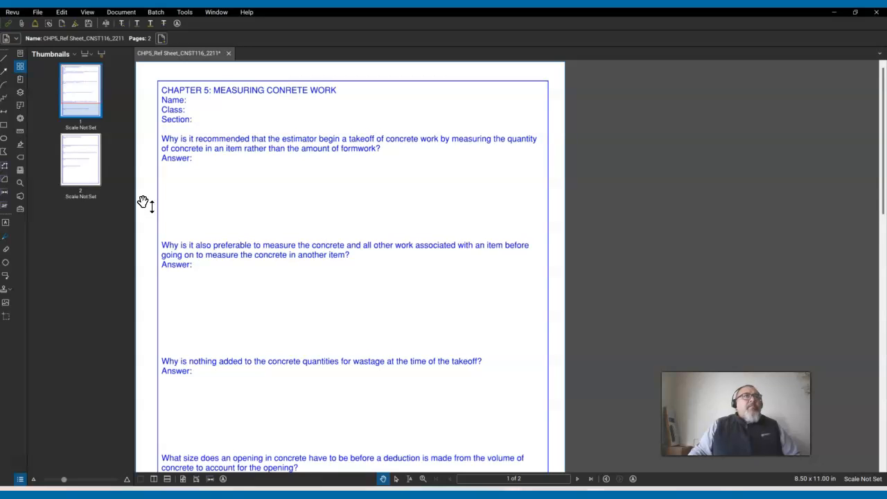
{"action": "left_click", "coordinate": [87, 26]}
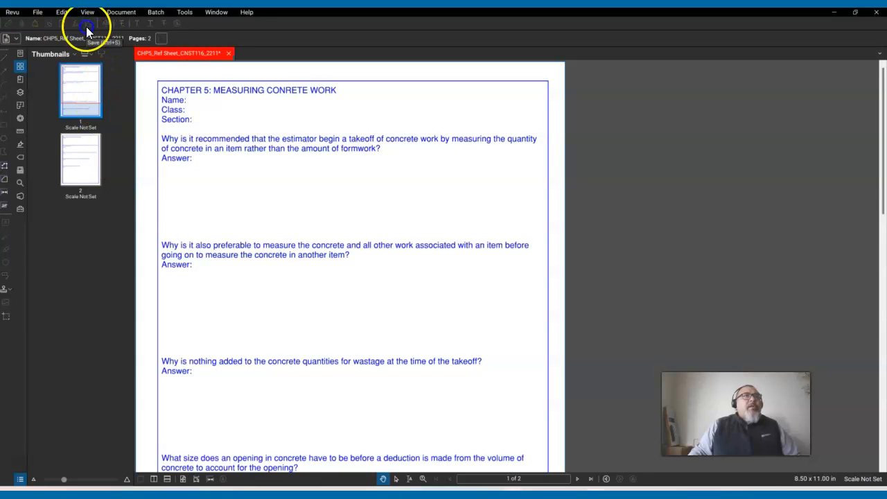
{"action": "left_click", "coordinate": [117, 256]}
{"action": "left_click", "coordinate": [34, 481]}
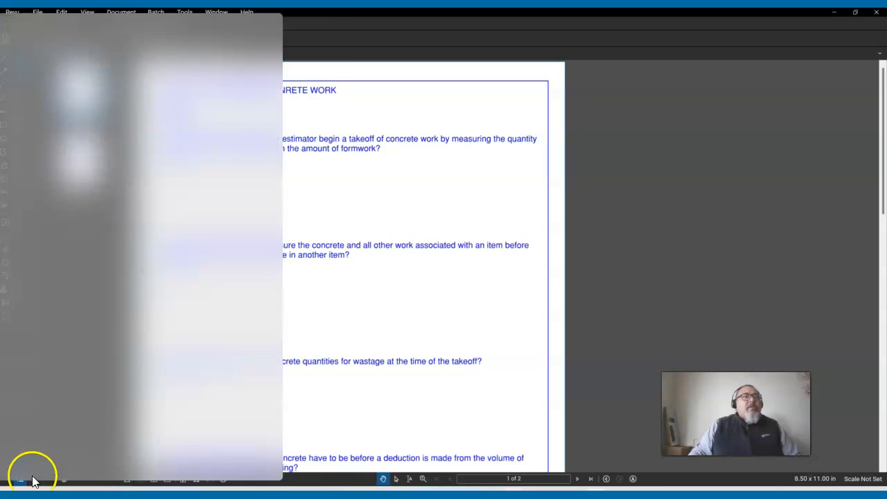
{"action": "left_click", "coordinate": [406, 430]}
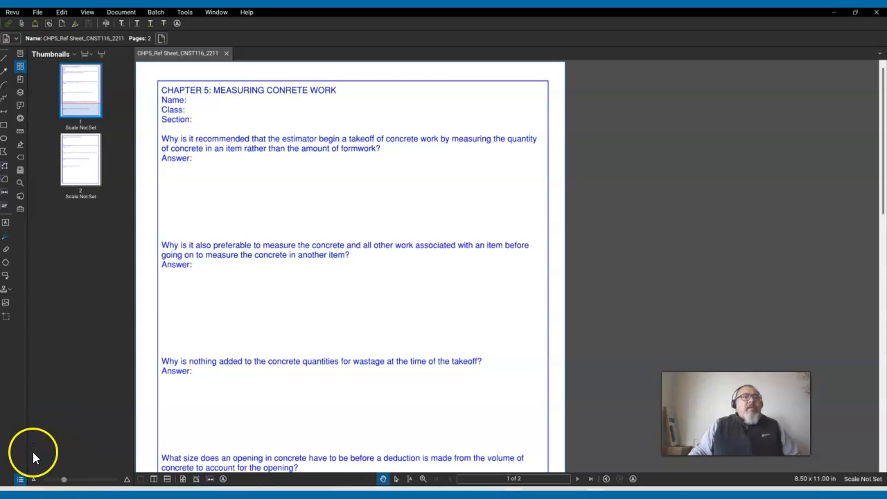
- Minimize the Revu and browser windows and switch to the File Explorer folder holding the reference sheet PDFs
{"action": "left_click", "coordinate": [834, 12]}
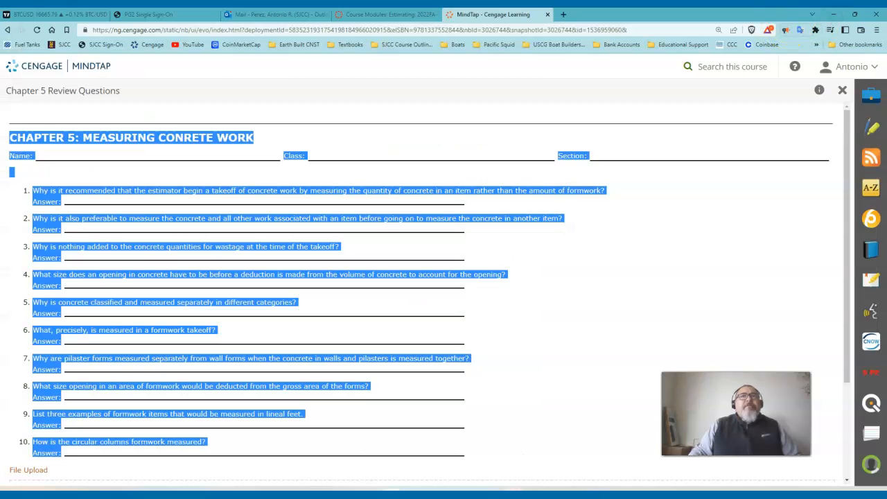
{"action": "left_click", "coordinate": [834, 14]}
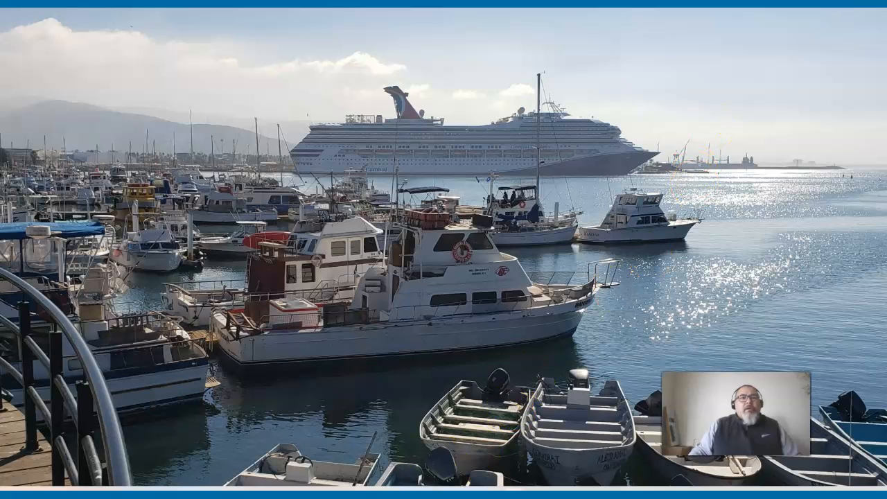
{"action": "left_click", "coordinate": [396, 487]}
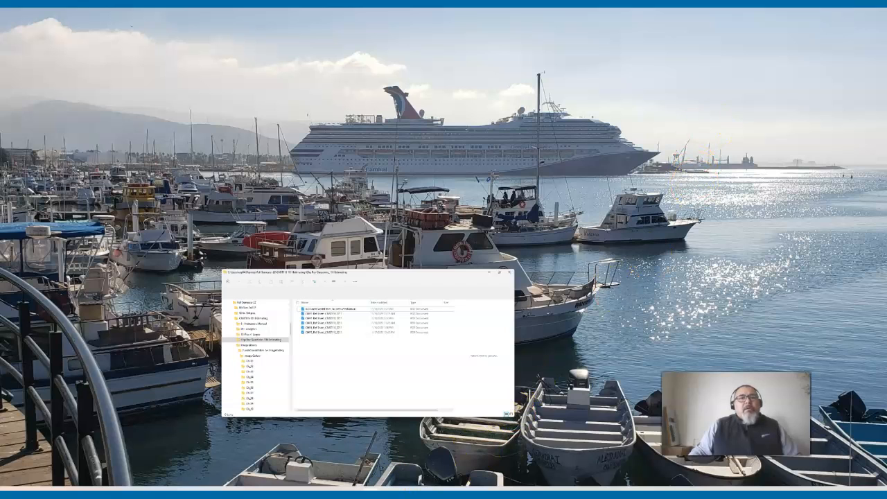